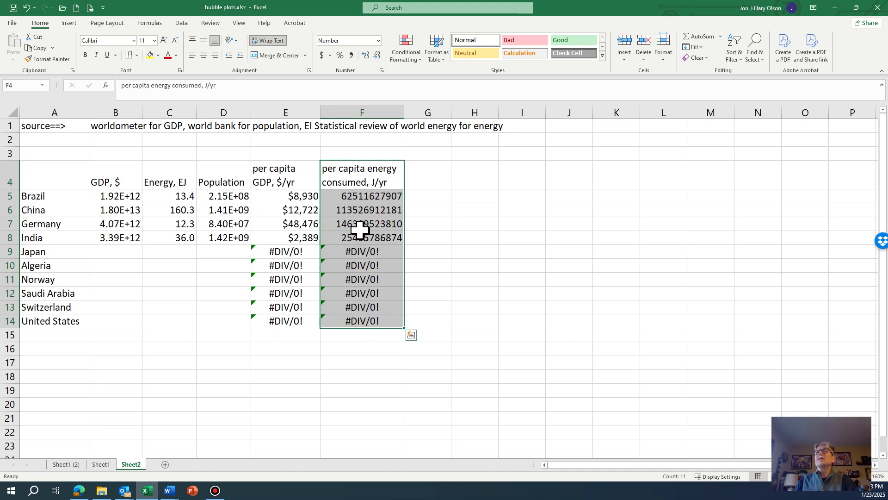
Move the per capita GDP column so it sits to the right of the per capita energy column
{"action": "left_click_drag", "start_coordinate": [304, 168], "coordinate": [285, 319]}
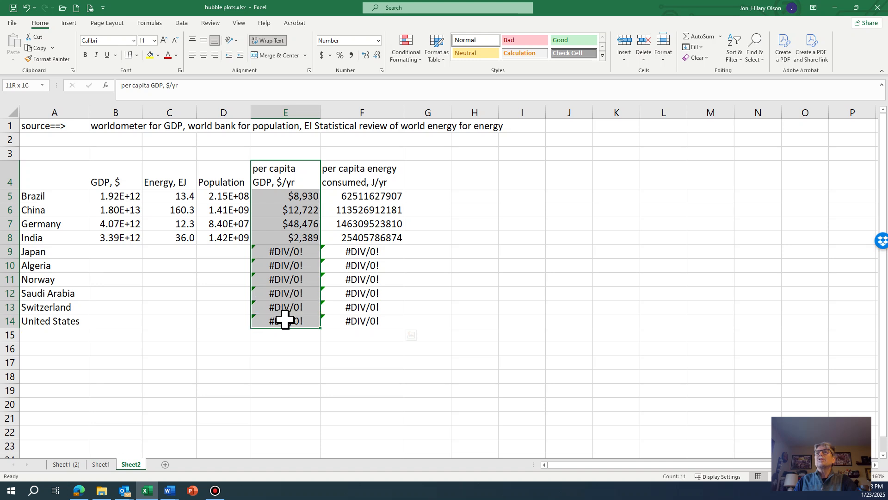
{"action": "right_click", "coordinate": [288, 206]}
{"action": "left_click", "coordinate": [303, 216]}
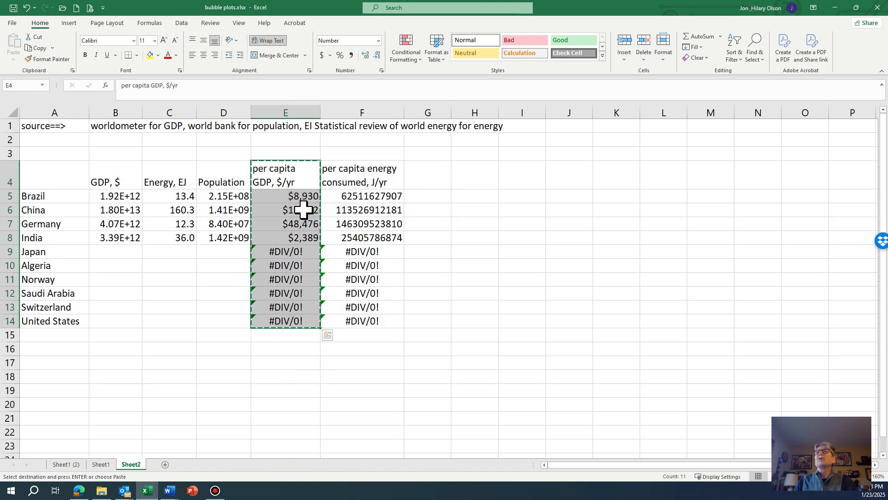
{"action": "left_click", "coordinate": [428, 178]}
{"action": "right_click", "coordinate": [429, 181]}
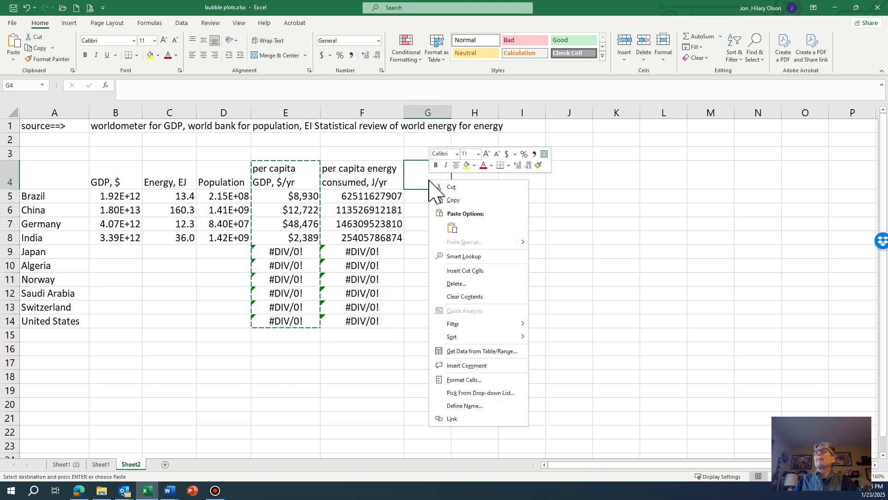
{"action": "left_click", "coordinate": [455, 271]}
Move the Population column to the end of the table, after per capita GDP
{"action": "left_click_drag", "start_coordinate": [222, 168], "coordinate": [230, 320]}
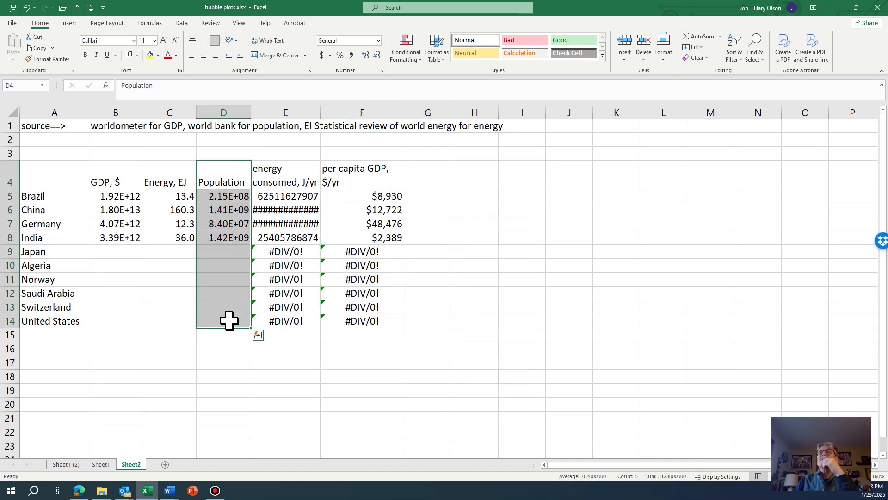
{"action": "right_click", "coordinate": [229, 320]}
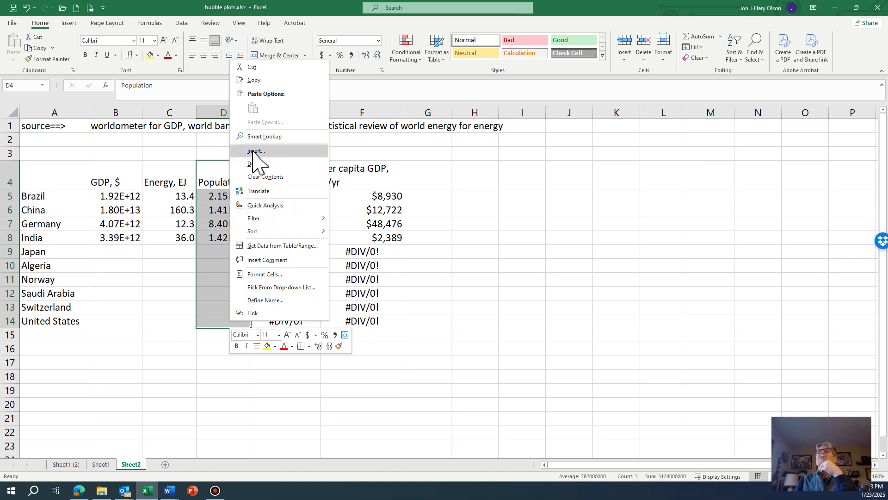
{"action": "left_click", "coordinate": [259, 82]}
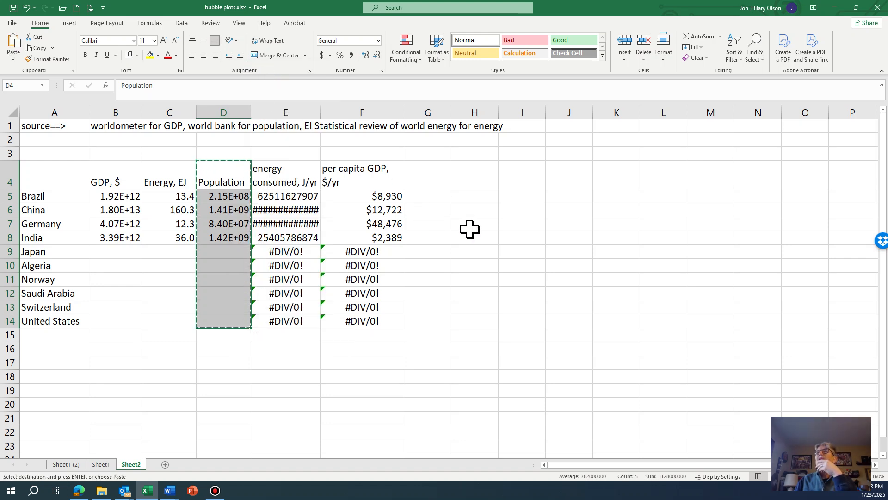
{"action": "left_click", "coordinate": [428, 176]}
{"action": "right_click", "coordinate": [428, 175]}
{"action": "left_click", "coordinate": [458, 265]}
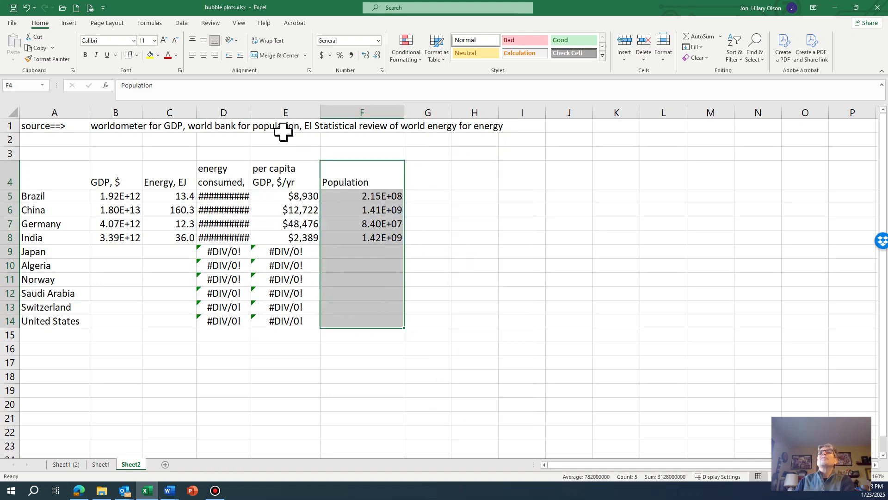
Widen column D so the per capita energy values fit, and adjust column E's width slightly
{"action": "left_click_drag", "start_coordinate": [250, 110], "coordinate": [279, 112]}
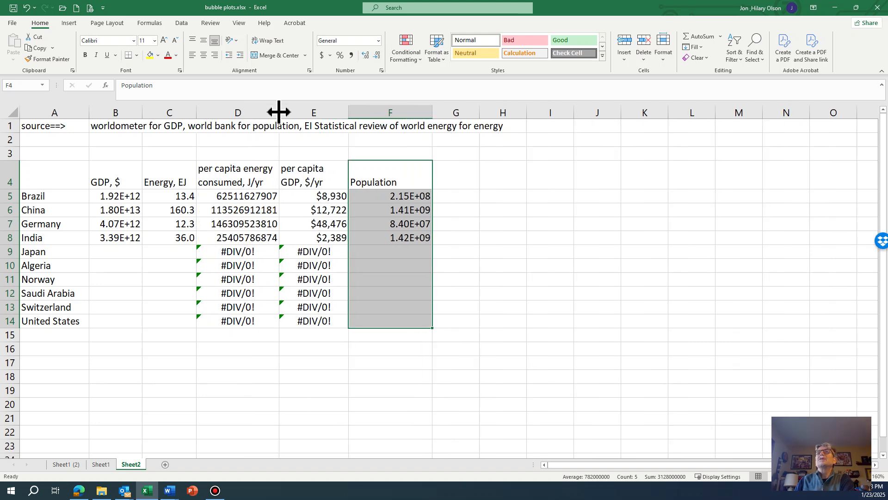
{"action": "left_click_drag", "start_coordinate": [348, 112], "coordinate": [347, 112]}
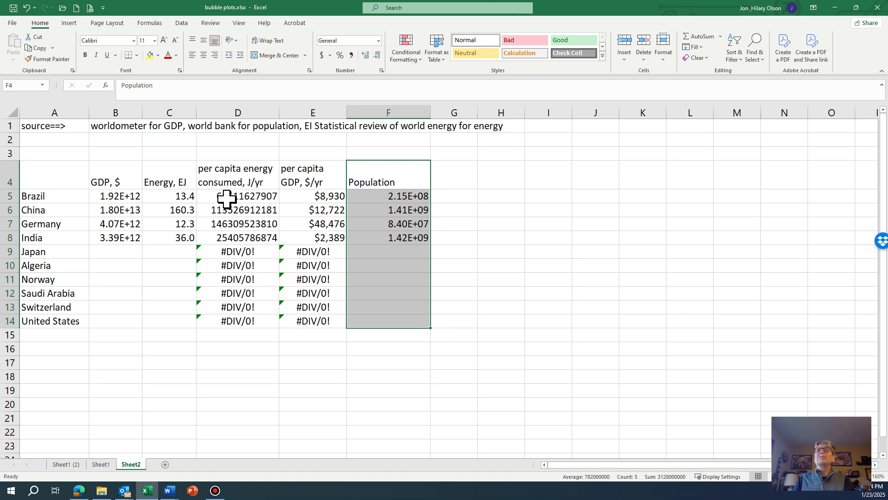
Select the four countries' energy, GDP and population values and insert a bubble chart
{"action": "left_click_drag", "start_coordinate": [227, 194], "coordinate": [379, 325]}
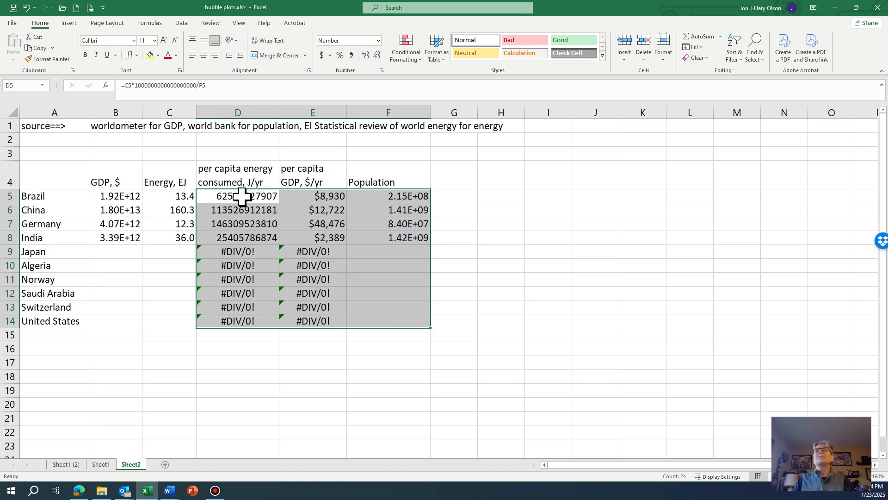
{"action": "left_click_drag", "start_coordinate": [242, 196], "coordinate": [374, 237]}
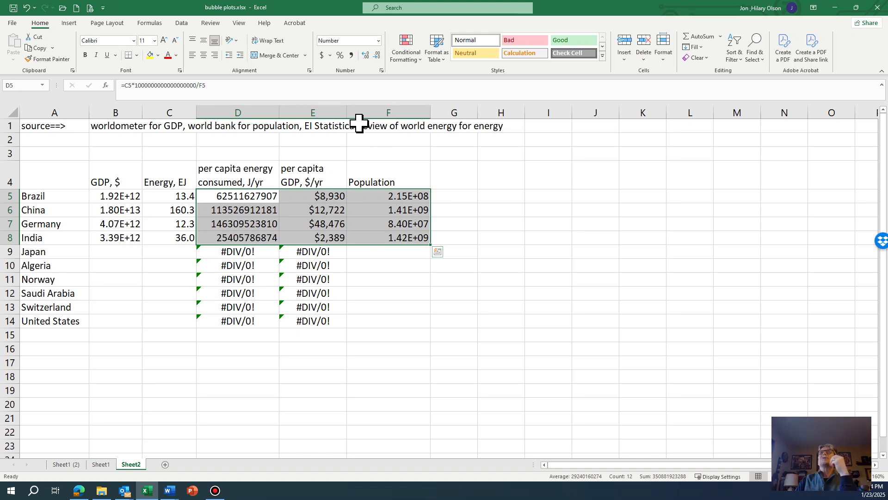
{"action": "left_click", "coordinate": [69, 24]}
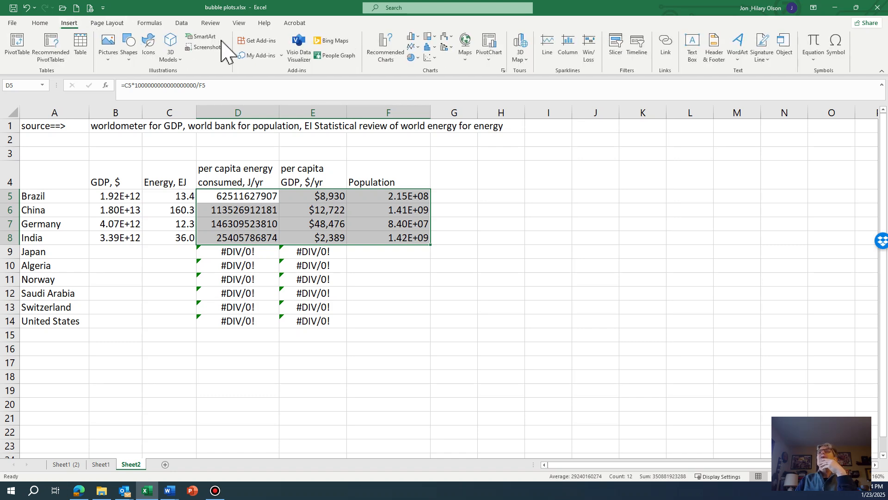
{"action": "left_click", "coordinate": [429, 57]}
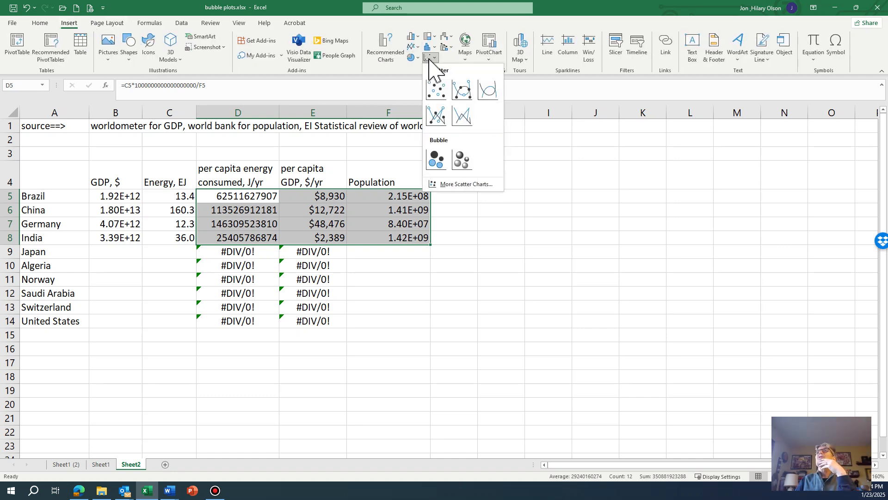
{"action": "left_click", "coordinate": [437, 160]}
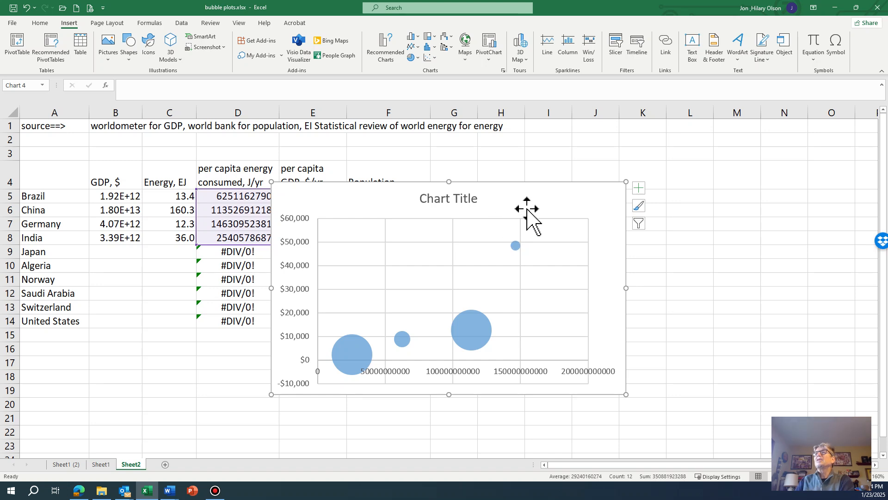
Move the chart beside the data and enlarge it downward
{"action": "left_click_drag", "start_coordinate": [528, 201], "coordinate": [617, 167]}
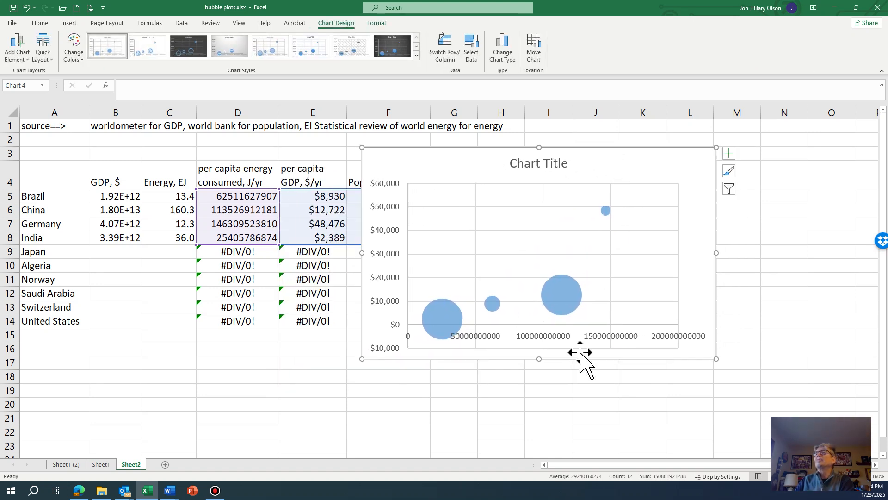
{"action": "left_click_drag", "start_coordinate": [538, 359], "coordinate": [532, 430]}
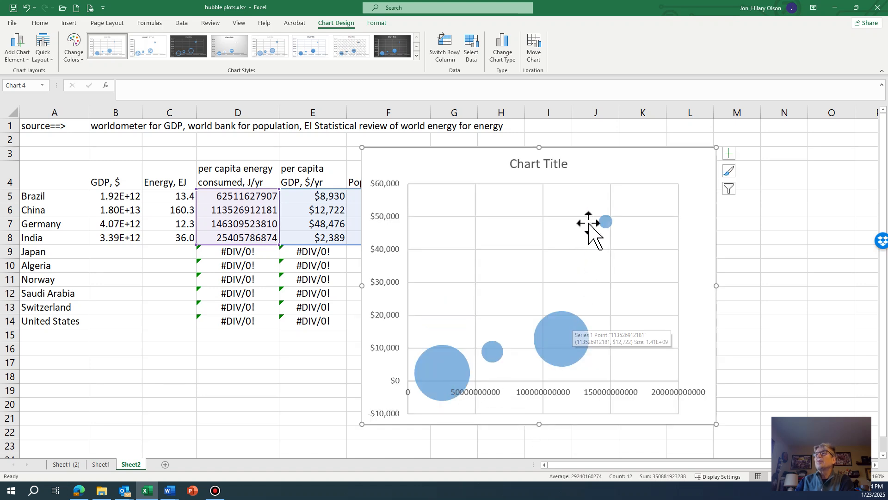
{"action": "left_click_drag", "start_coordinate": [381, 163], "coordinate": [458, 159]}
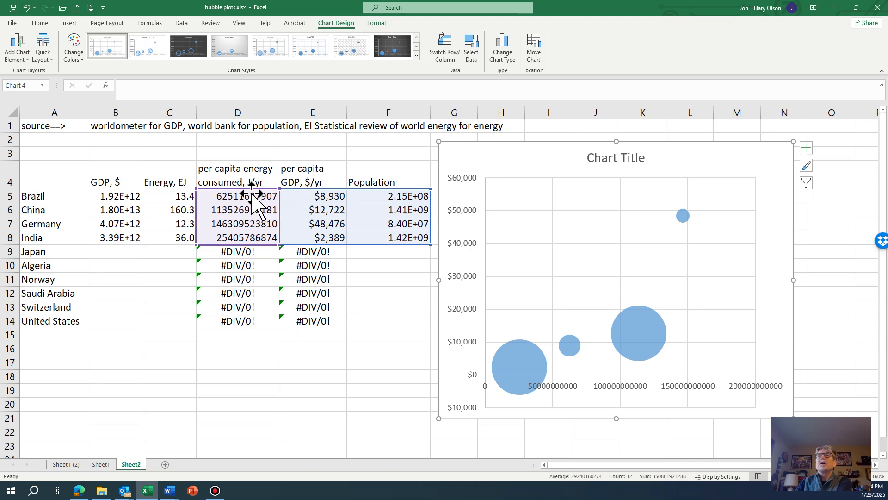
Format the per capita energy column with thousands separators and no decimals, then widen it
{"action": "left_click_drag", "start_coordinate": [261, 196], "coordinate": [238, 320]}
{"action": "left_click", "coordinate": [351, 55]}
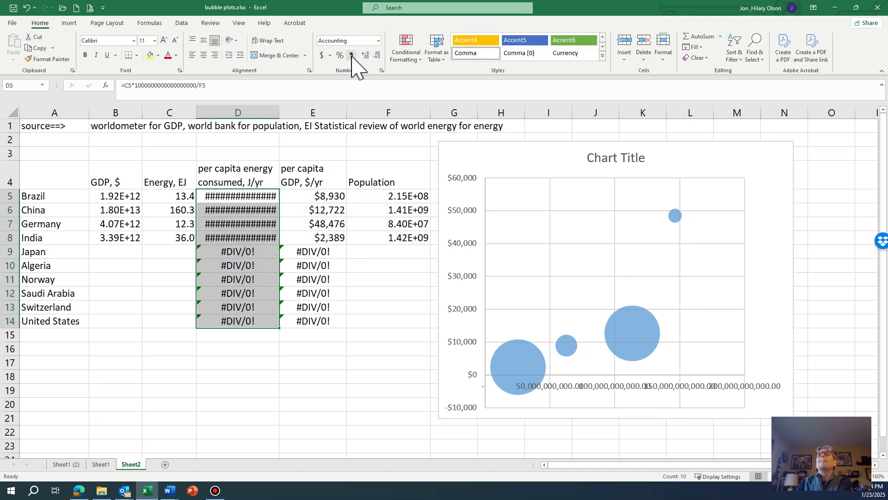
{"action": "left_click", "coordinate": [377, 55]}
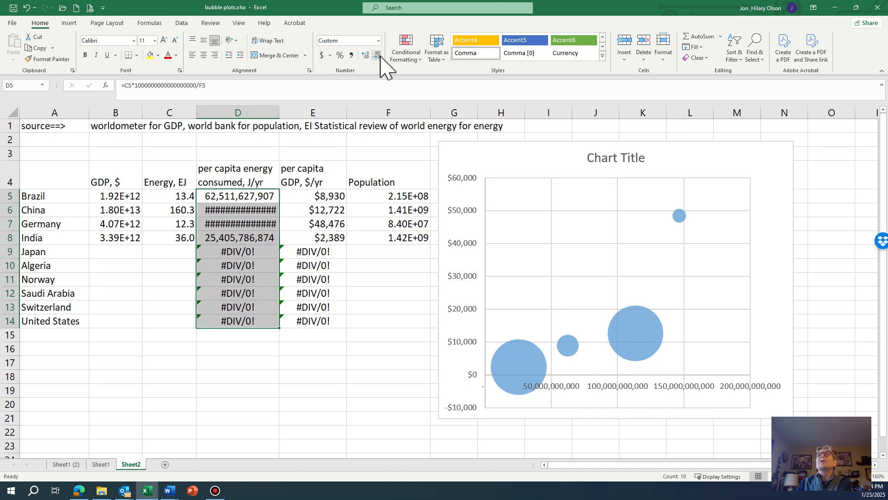
{"action": "left_click_drag", "start_coordinate": [279, 113], "coordinate": [285, 113]}
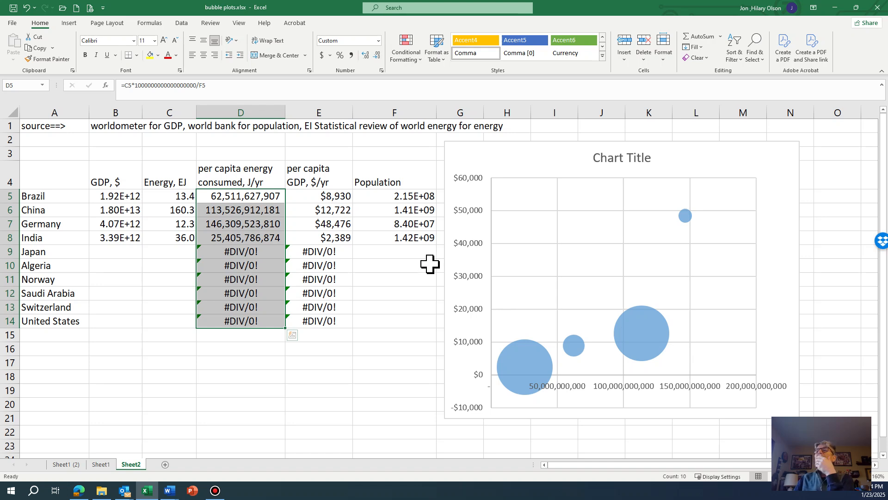
Add a horizontal axis title reading "per capita energy consumed, J/yr" to the chart
{"action": "left_click", "coordinate": [586, 404]}
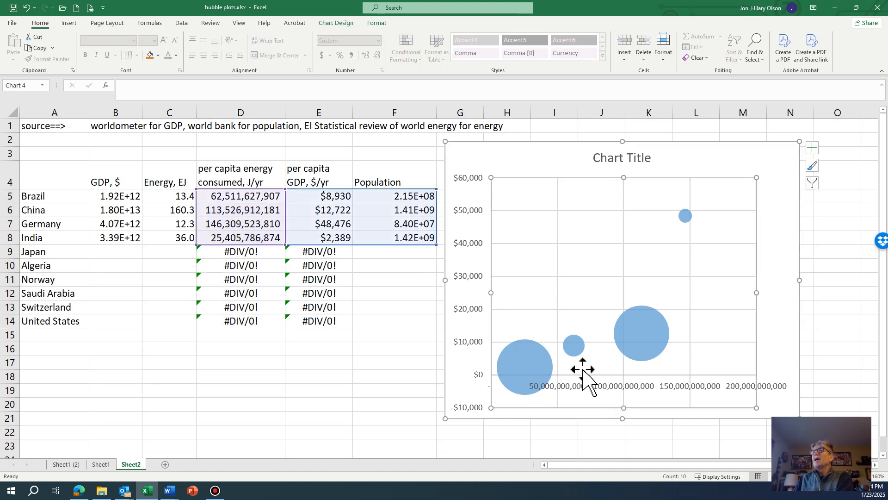
{"action": "left_click", "coordinate": [542, 160]}
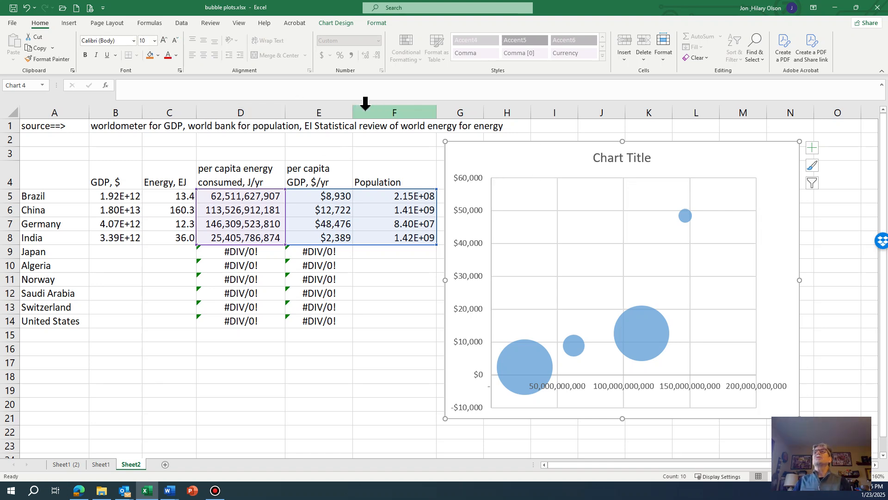
{"action": "left_click", "coordinate": [341, 24]}
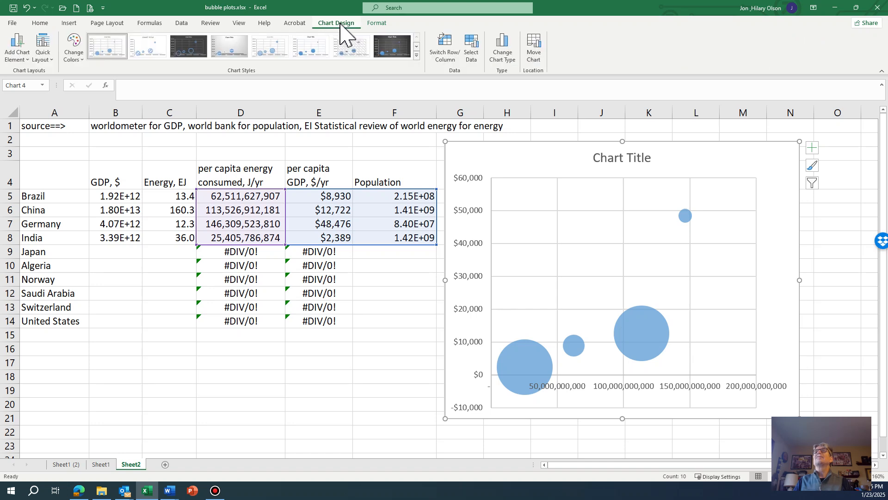
{"action": "left_click", "coordinate": [19, 55]}
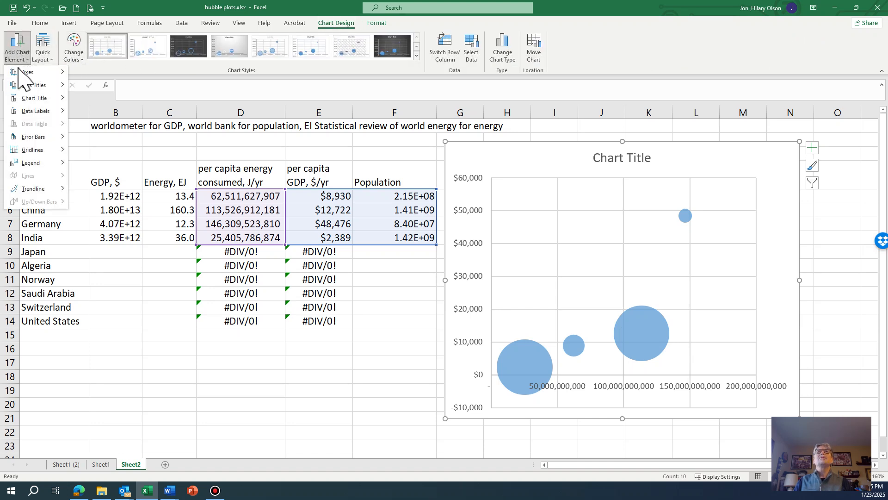
{"action": "mouse_move", "coordinate": [27, 85]}
{"action": "left_click", "coordinate": [79, 92]}
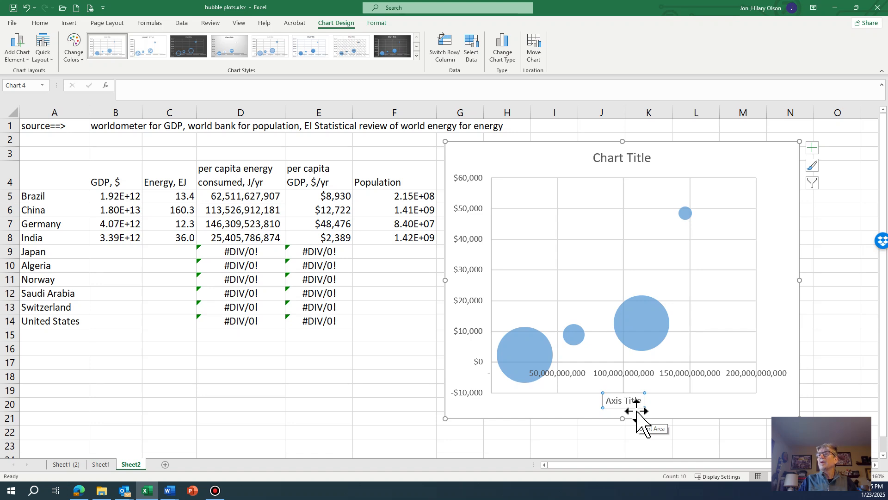
{"action": "type", "text": "per cap"}
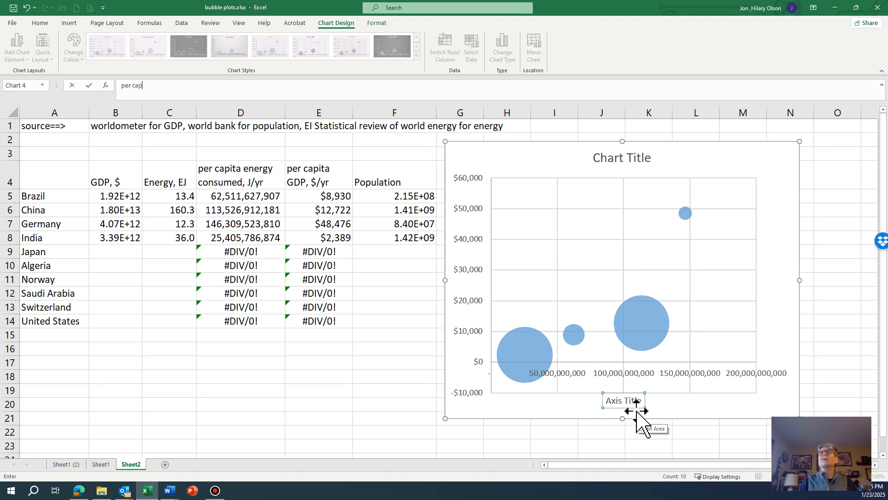
{"action": "type", "text": "ita energy consumed, J/yr"}
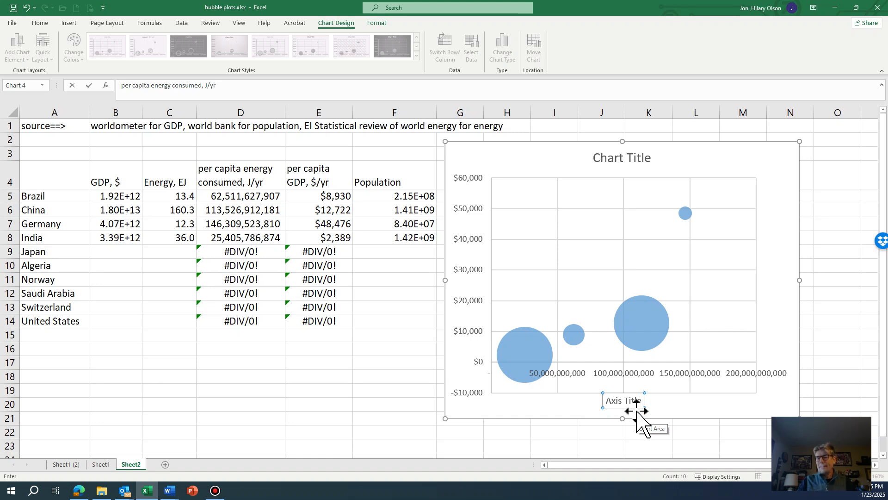
{"action": "key", "text": "Return"}
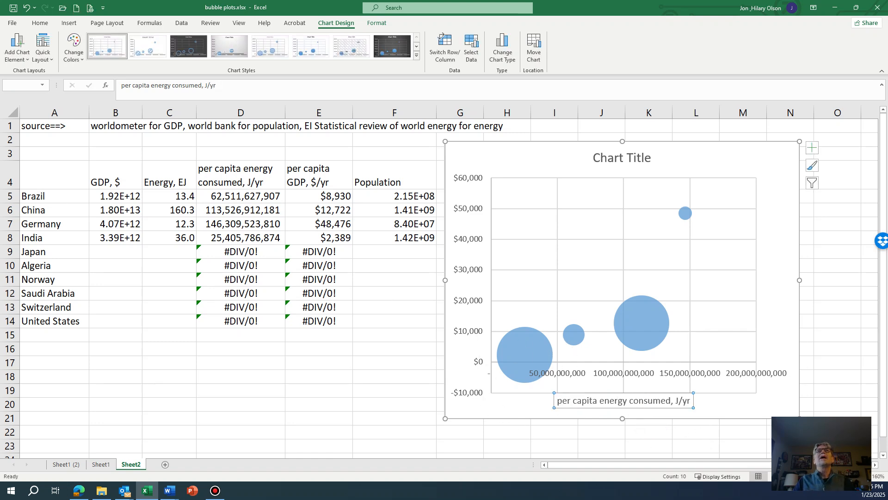
Add a vertical axis title reading "per capita GDP, $/yr" to the chart
{"action": "left_click", "coordinate": [17, 52]}
{"action": "mouse_move", "coordinate": [33, 85]}
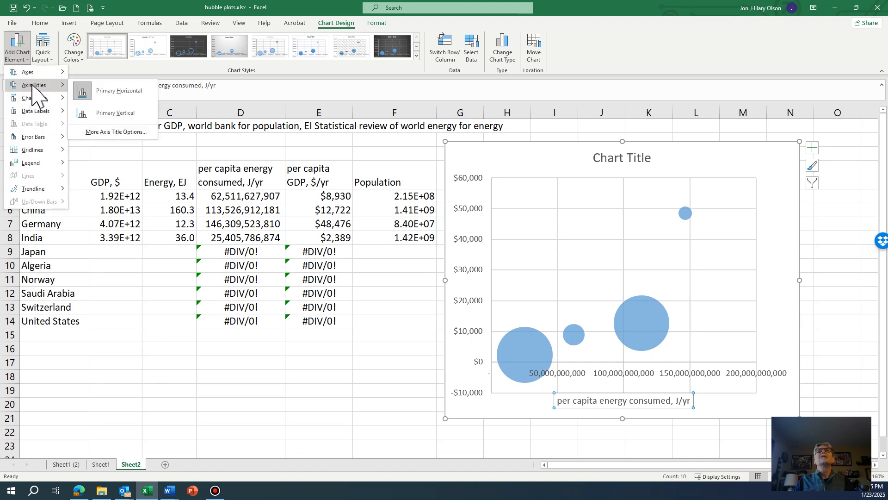
{"action": "left_click", "coordinate": [116, 113]}
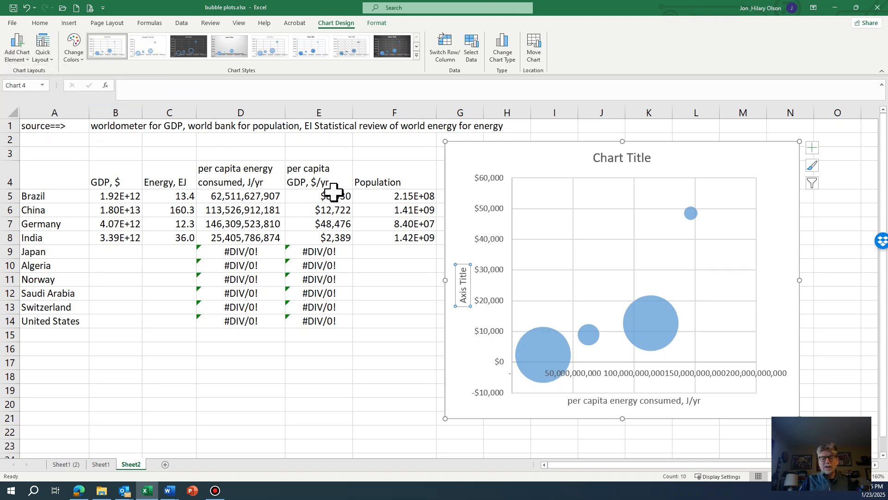
{"action": "type", "text": "per"}
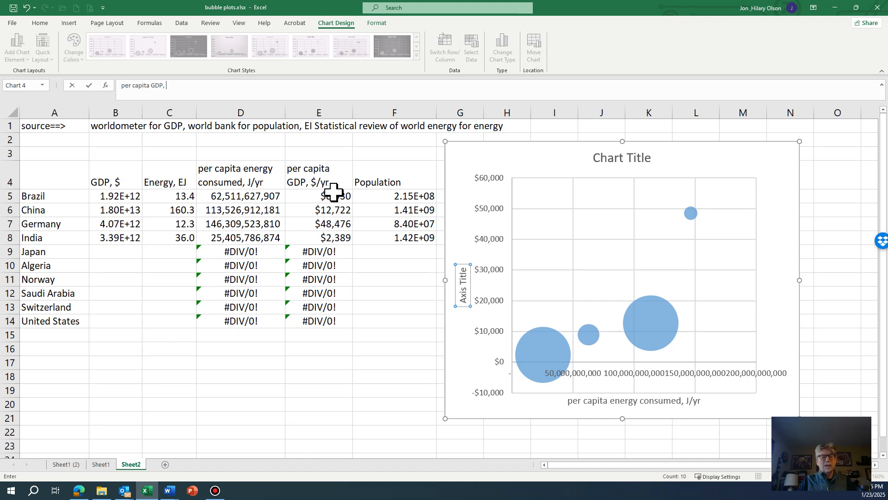
{"action": "type", "text": "capita GDP, $/yr"}
{"action": "key", "text": "Return"}
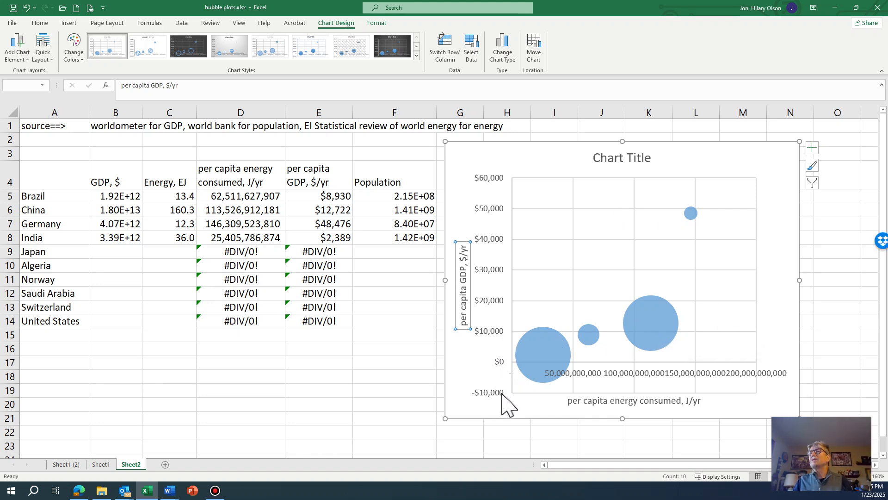
Set the vertical axis minimum bound to 0 in the axis formatting options
{"action": "mouse_move", "coordinate": [544, 366]}
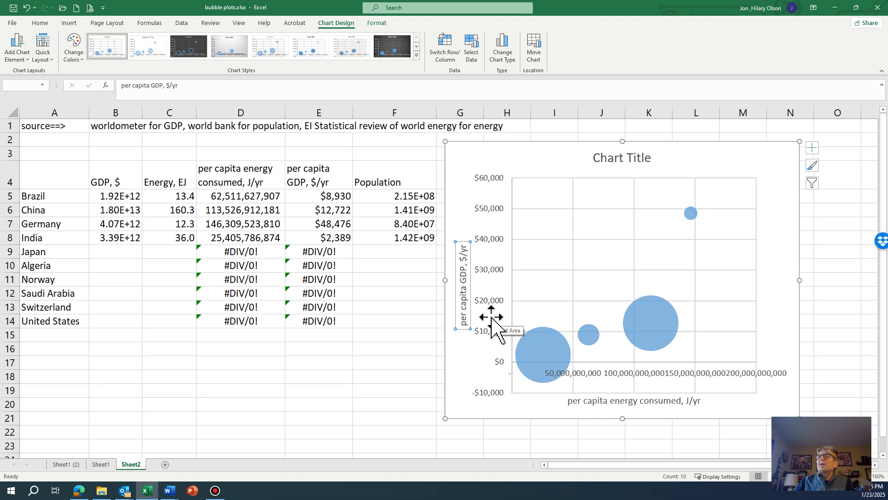
{"action": "left_click", "coordinate": [490, 319]}
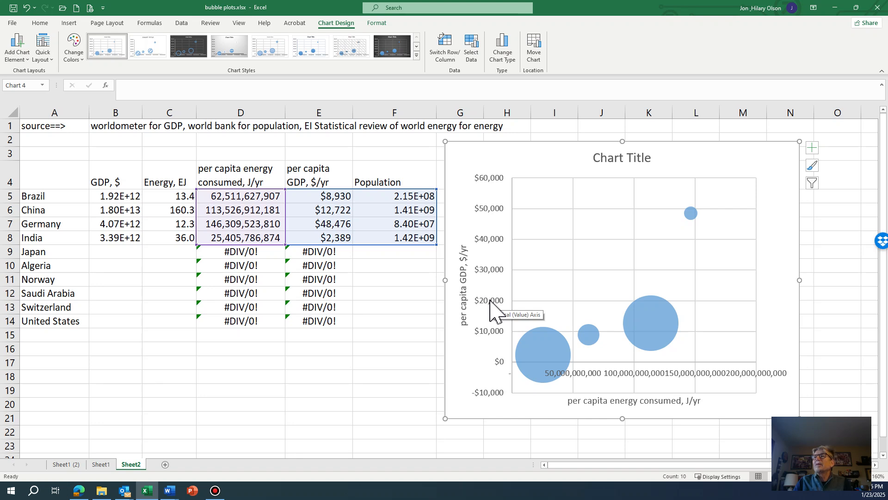
{"action": "double_click", "coordinate": [492, 301]}
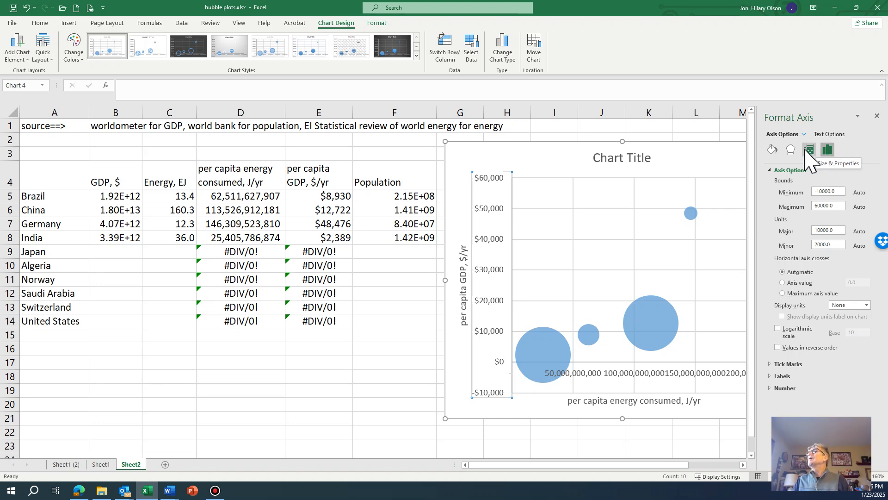
{"action": "left_click", "coordinate": [772, 149]}
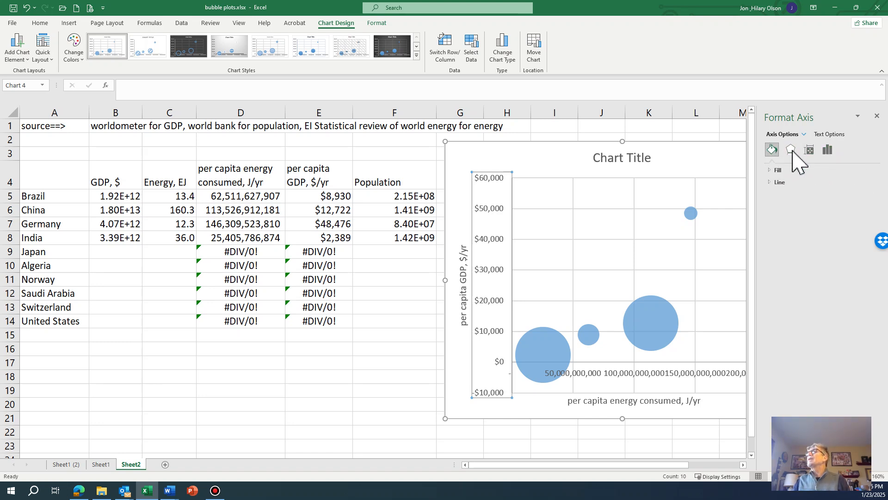
{"action": "left_click", "coordinate": [829, 150]}
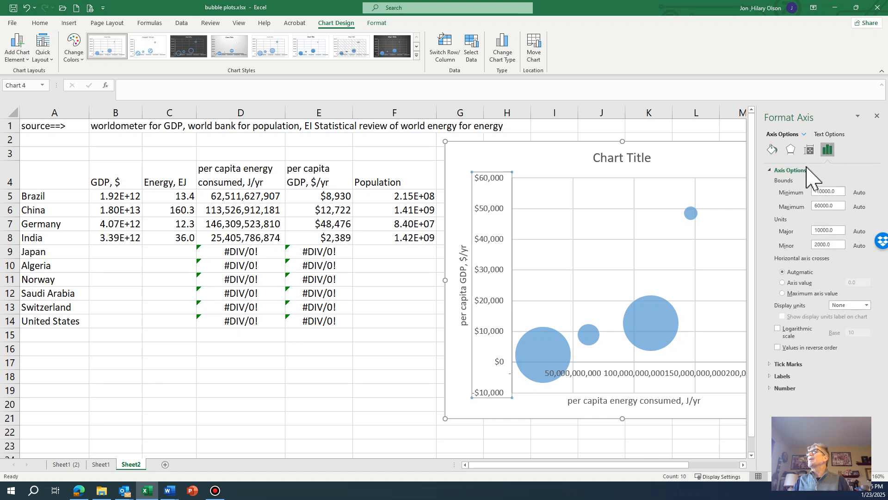
{"action": "left_click", "coordinate": [770, 171]}
{"action": "left_click", "coordinate": [769, 170]}
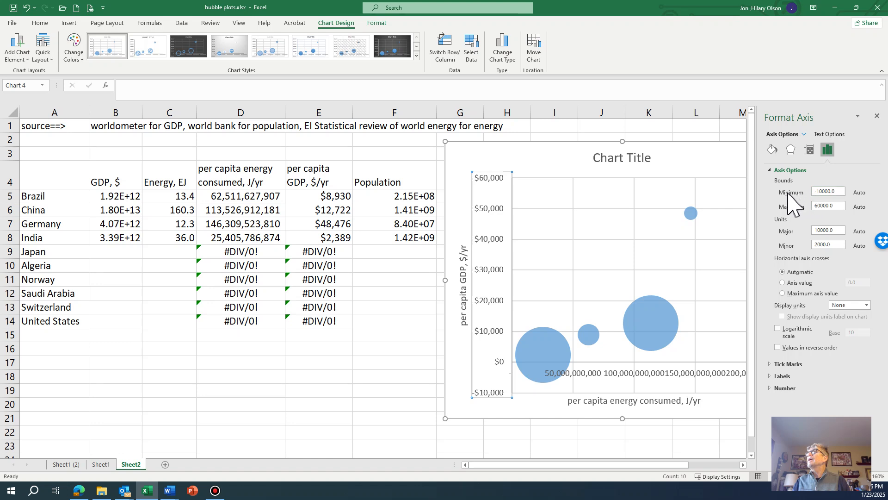
{"action": "left_click_drag", "start_coordinate": [845, 191], "coordinate": [779, 204]}
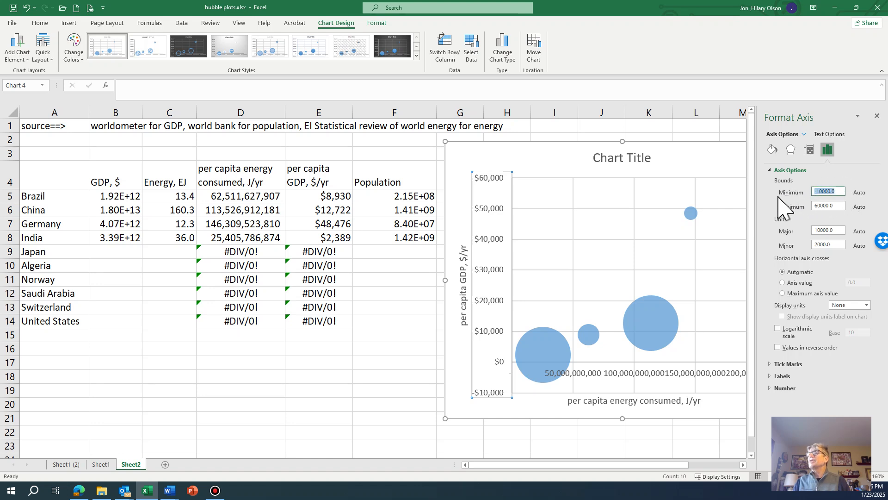
{"action": "type", "text": "0"}
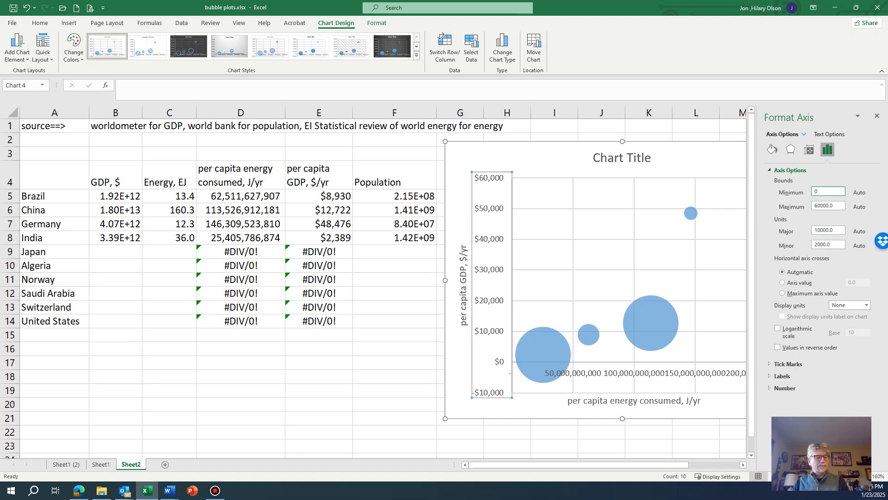
{"action": "key", "text": "Return"}
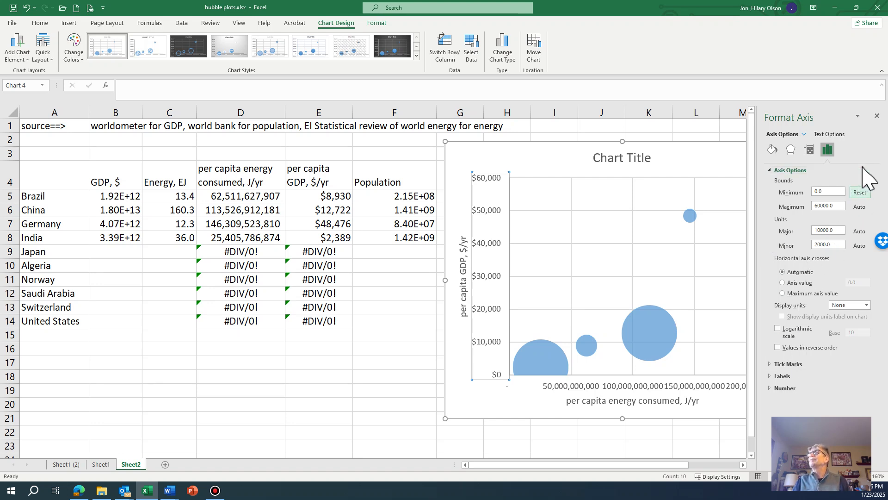
{"action": "left_click", "coordinate": [878, 116]}
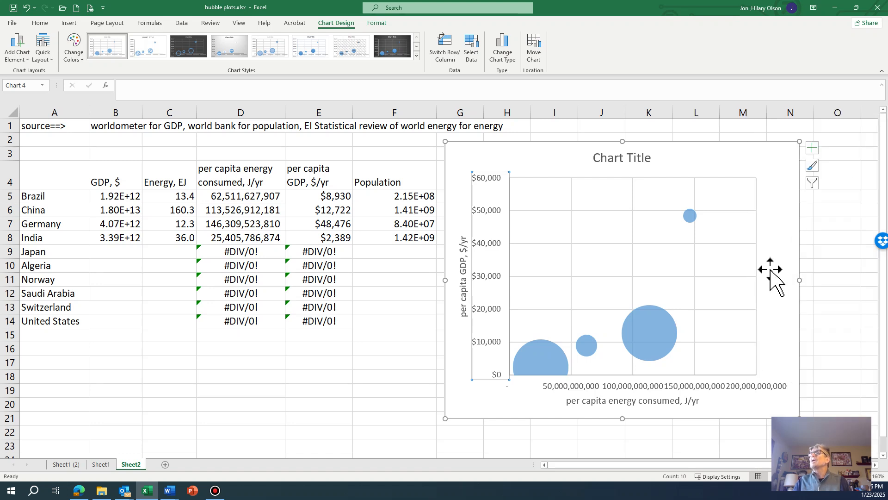
Add data labels to the bubble series
{"action": "mouse_move", "coordinate": [669, 315]}
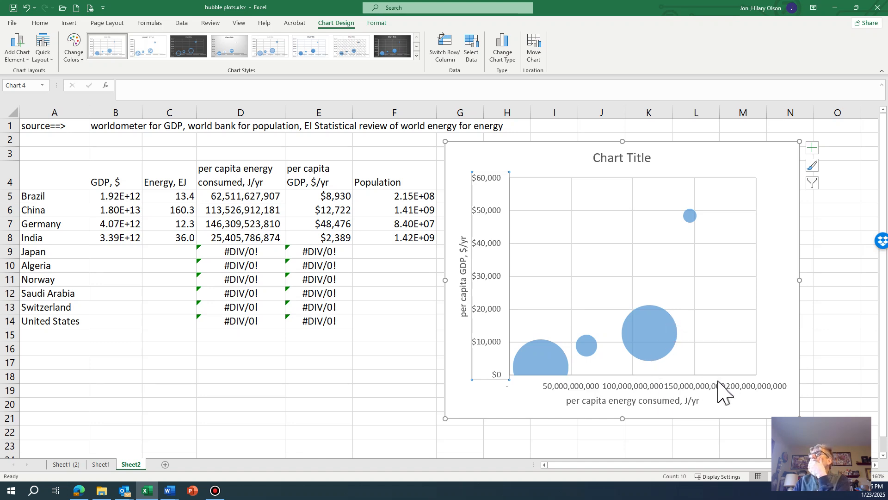
{"action": "mouse_move", "coordinate": [670, 350]}
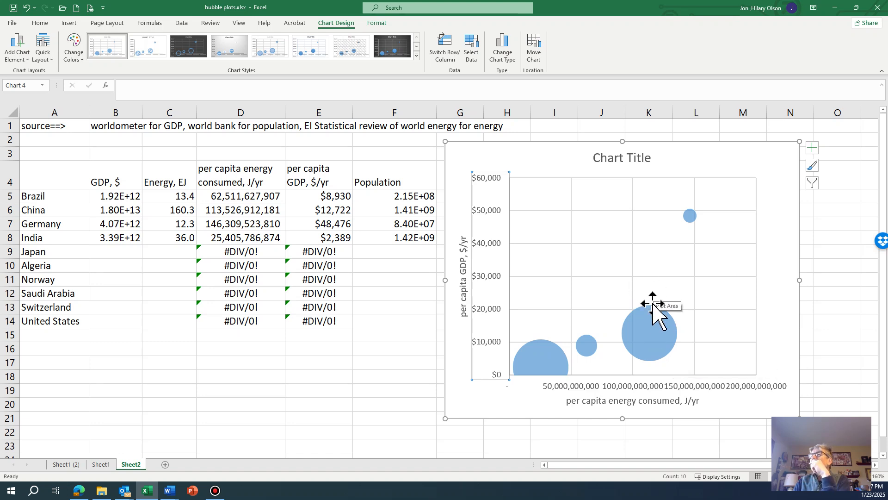
{"action": "mouse_move", "coordinate": [652, 327]}
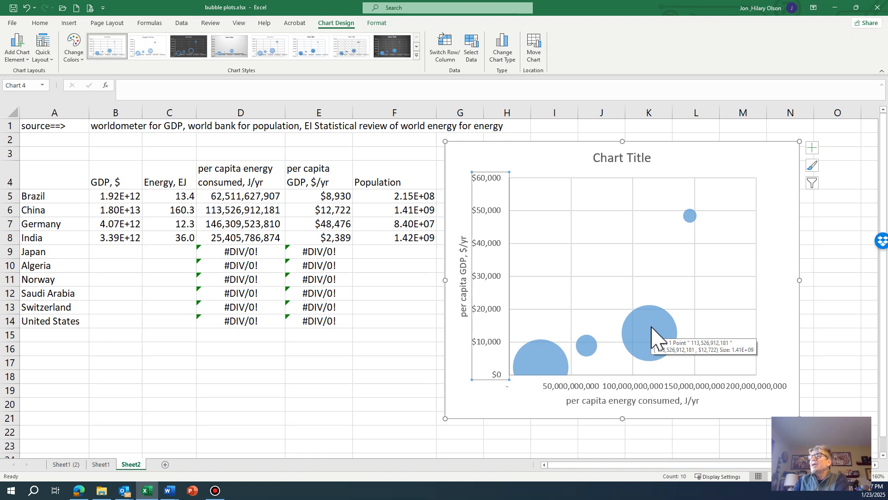
{"action": "left_click", "coordinate": [652, 327]}
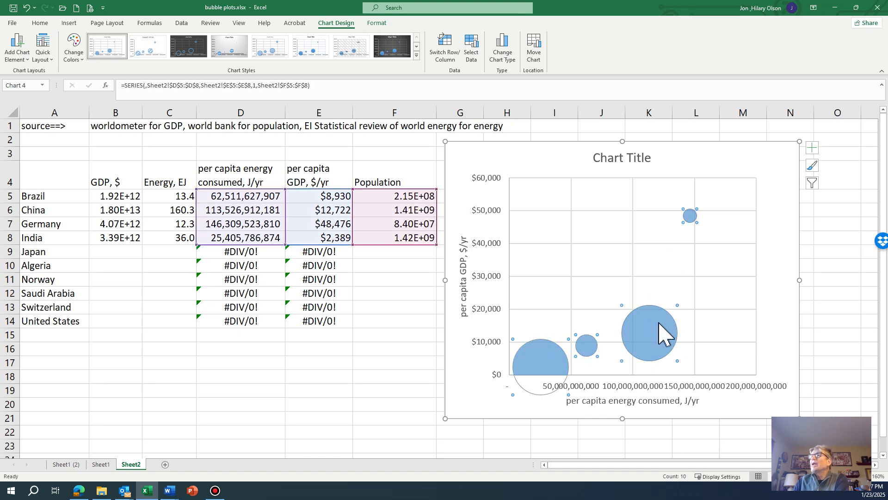
{"action": "right_click", "coordinate": [660, 324]}
{"action": "key", "text": "Escape"}
{"action": "left_click", "coordinate": [505, 168]}
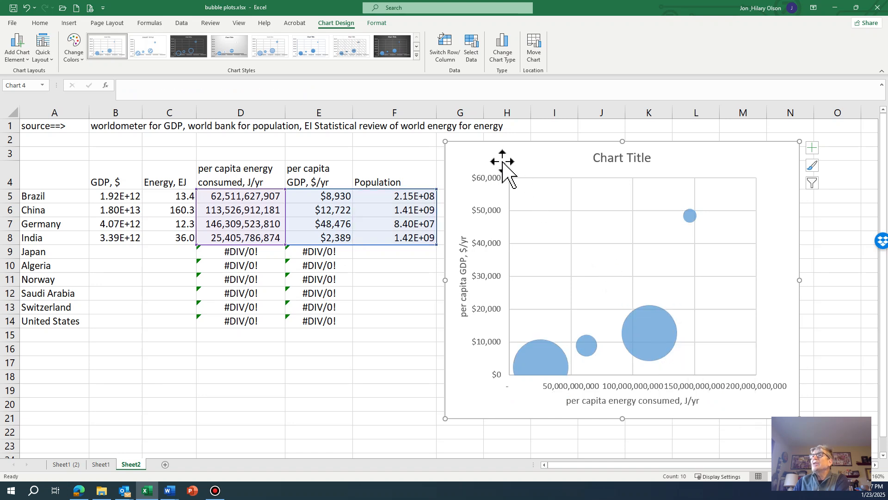
{"action": "left_click", "coordinate": [654, 331]}
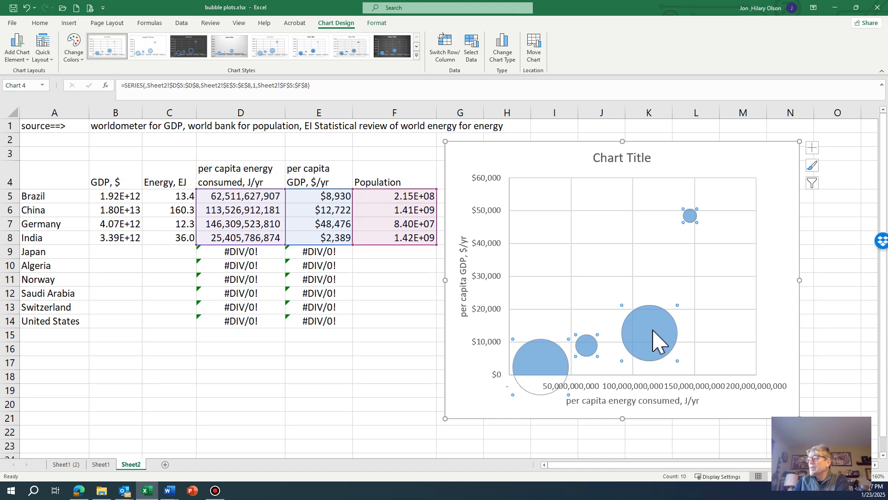
{"action": "right_click", "coordinate": [653, 331]}
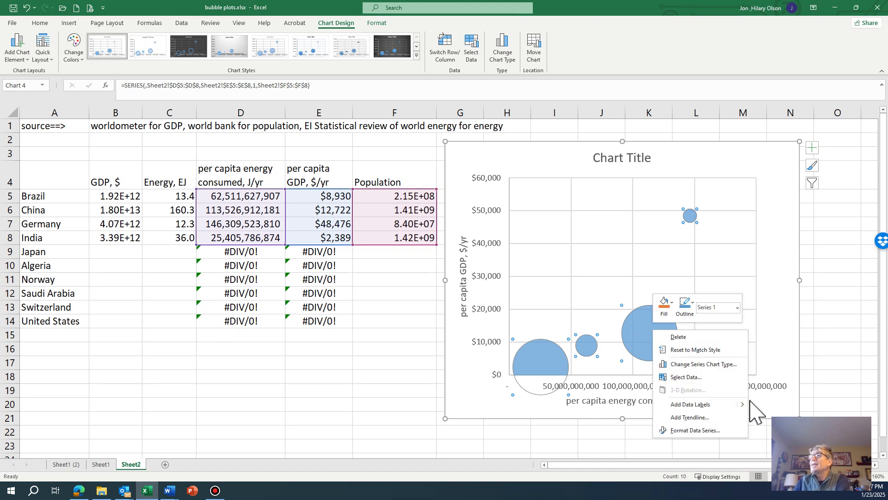
{"action": "mouse_move", "coordinate": [744, 406]}
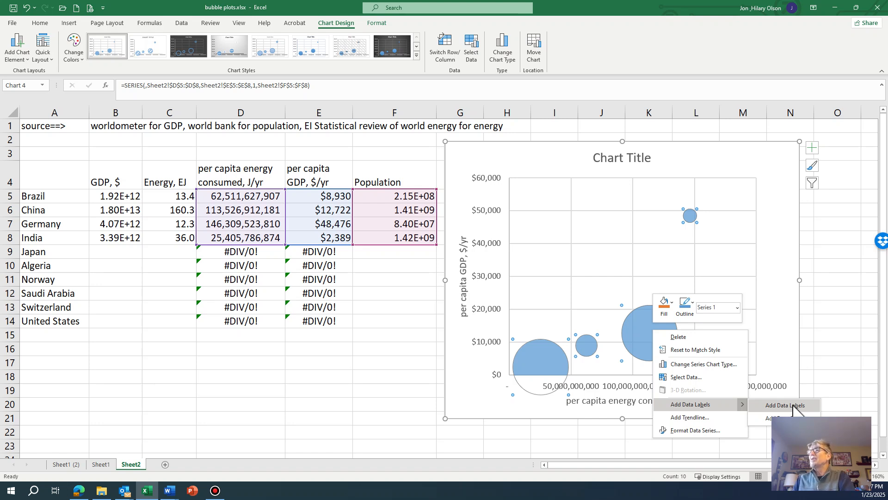
{"action": "left_click", "coordinate": [793, 407]}
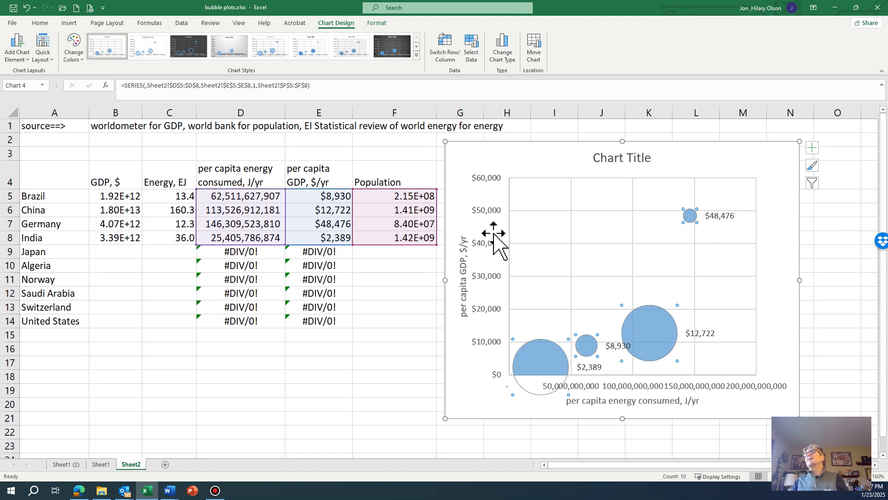
Link the top-right bubble's data label to the country cell A7, Germany
{"action": "left_click", "coordinate": [719, 216]}
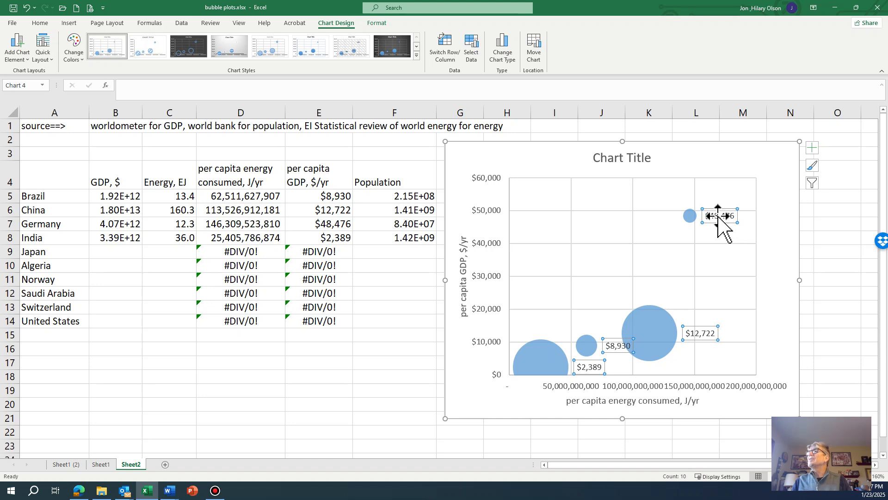
{"action": "left_click", "coordinate": [719, 216]}
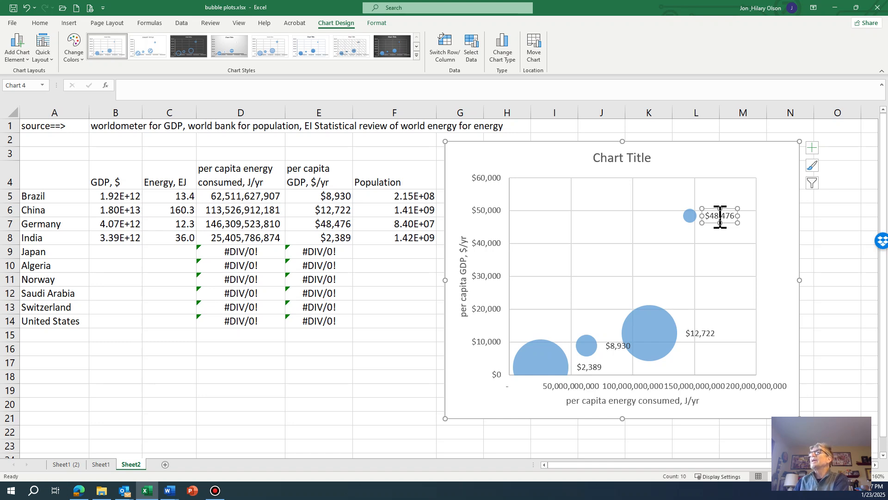
{"action": "left_click", "coordinate": [720, 215]}
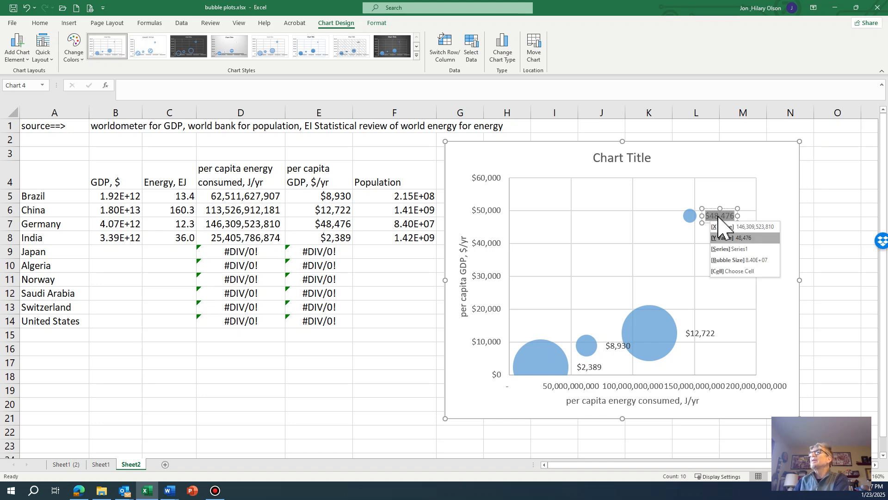
{"action": "left_click", "coordinate": [738, 272]}
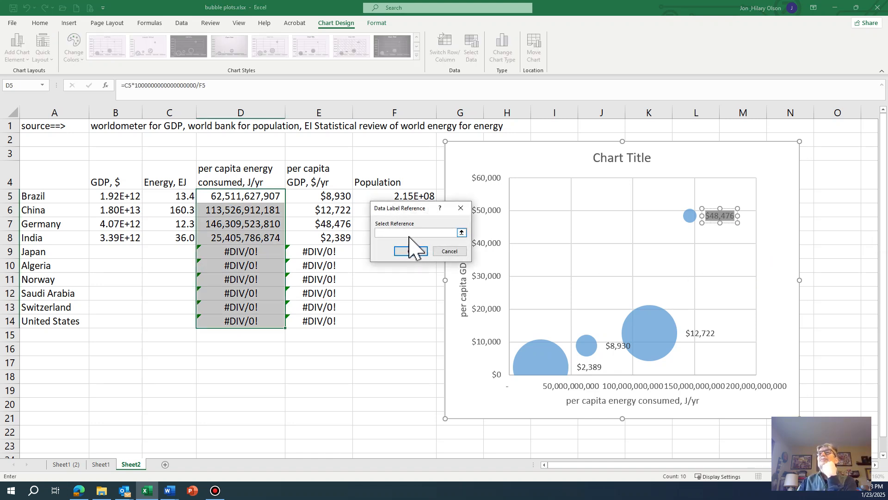
{"action": "left_click_drag", "start_coordinate": [412, 209], "coordinate": [400, 215]}
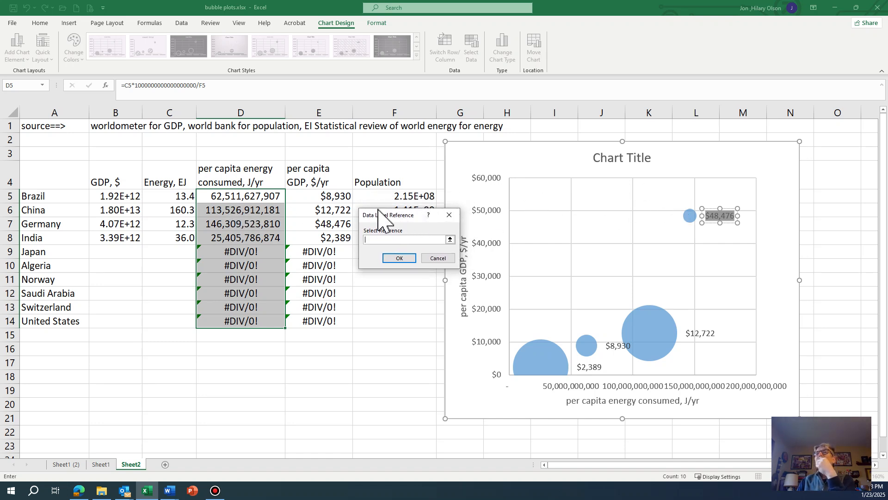
{"action": "left_click", "coordinate": [46, 224]}
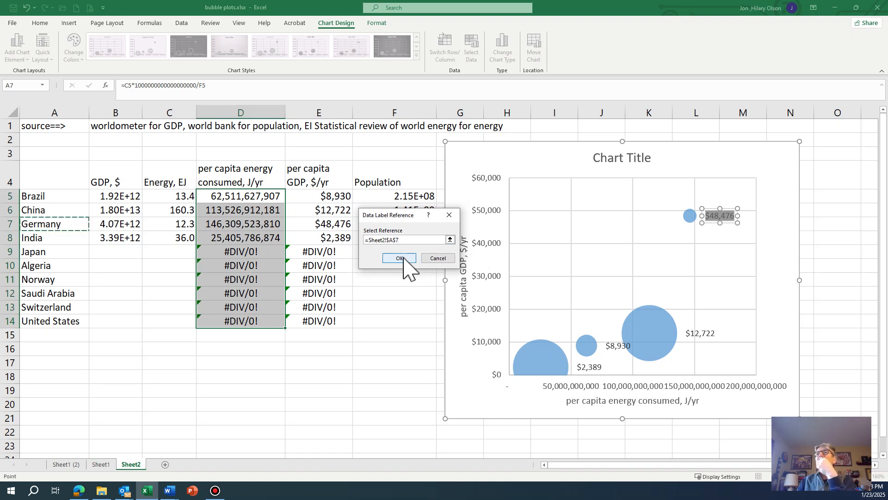
{"action": "left_click", "coordinate": [405, 258]}
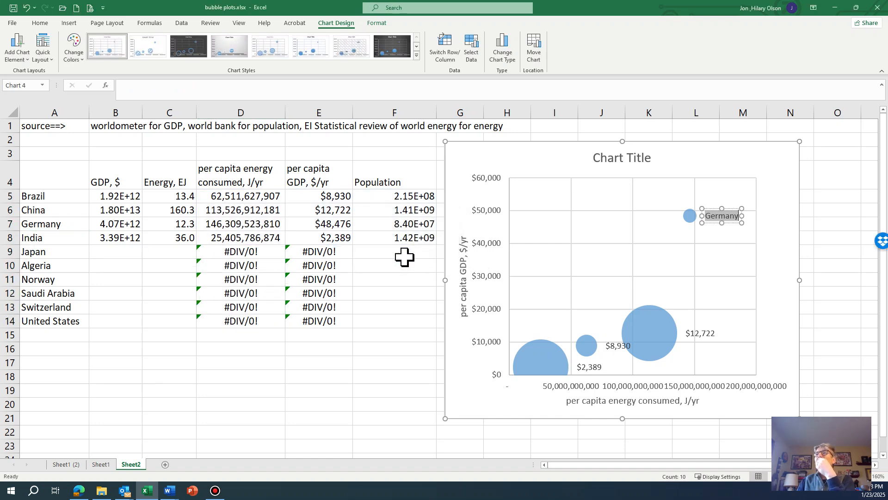
Link the largest bubble's data label to the country cell A6, China
{"action": "left_click", "coordinate": [701, 334]}
{"action": "left_click", "coordinate": [701, 335]}
{"action": "left_click", "coordinate": [701, 335]}
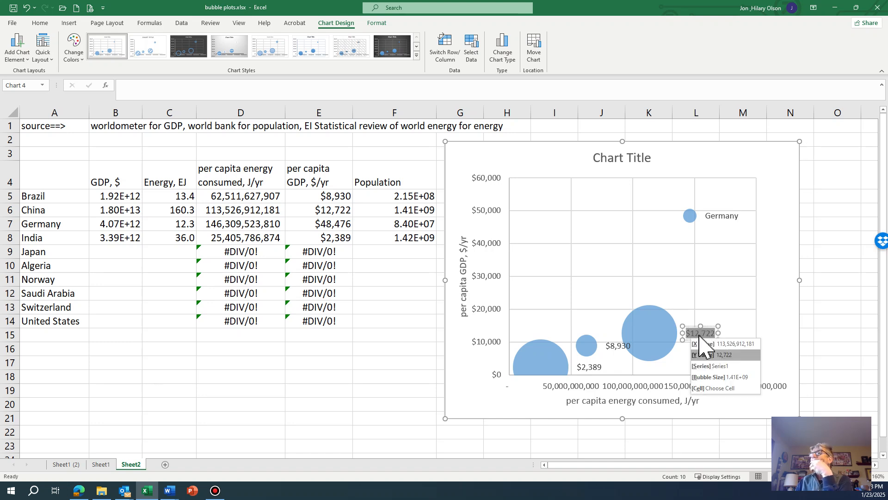
{"action": "left_click", "coordinate": [702, 388]}
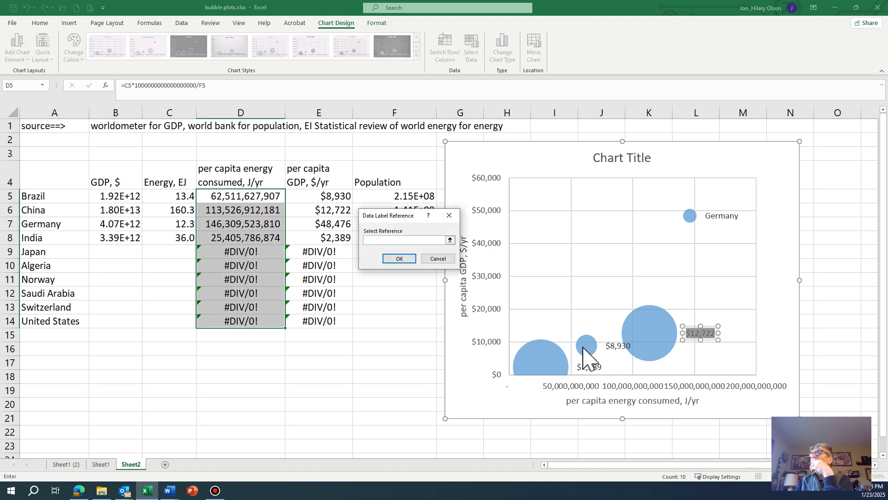
{"action": "left_click", "coordinate": [37, 211]}
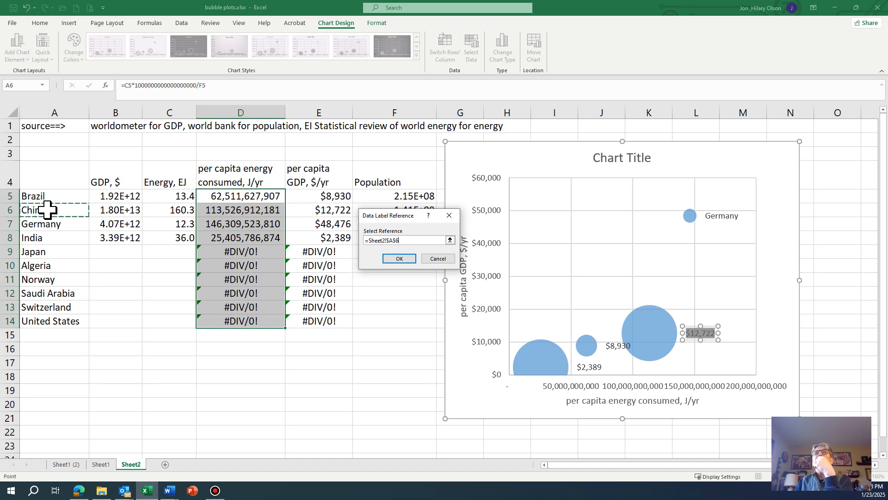
{"action": "left_click", "coordinate": [399, 258]}
Link the $8,930 bubble's data label to the country cell A5, Brazil
{"action": "left_click", "coordinate": [616, 346]}
{"action": "left_click", "coordinate": [617, 346]}
{"action": "right_click", "coordinate": [614, 347]}
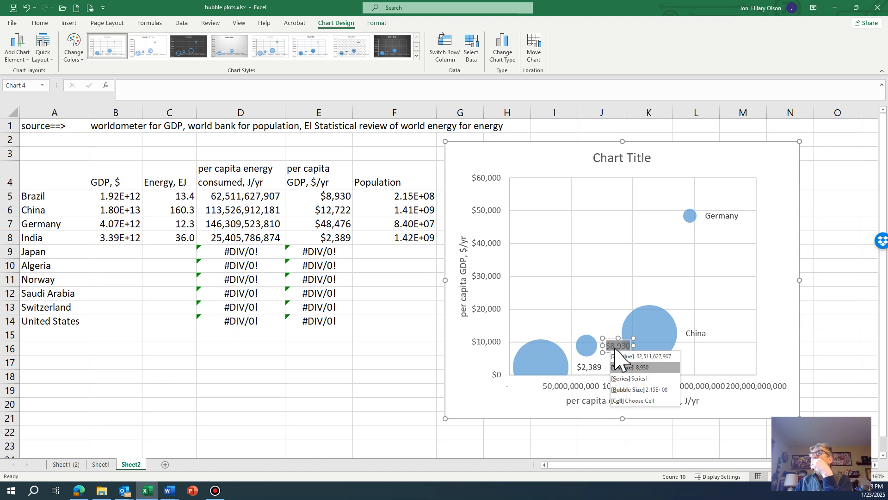
{"action": "left_click", "coordinate": [622, 401]}
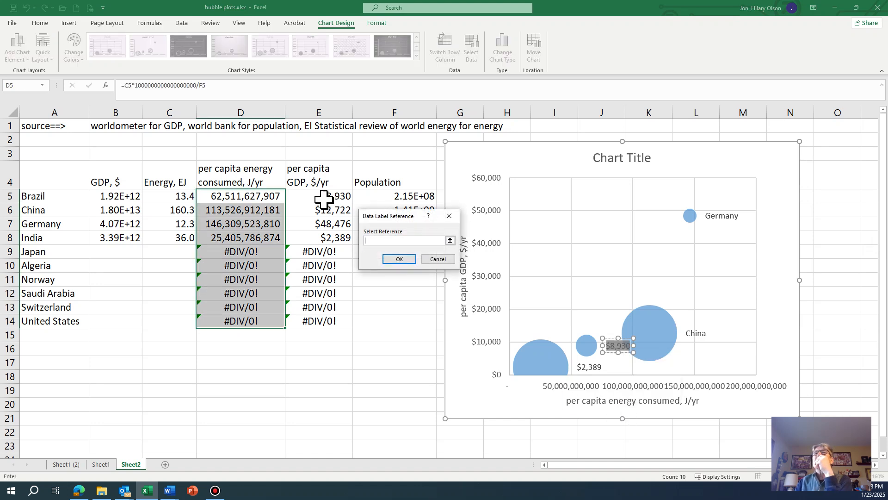
{"action": "left_click", "coordinate": [34, 198]}
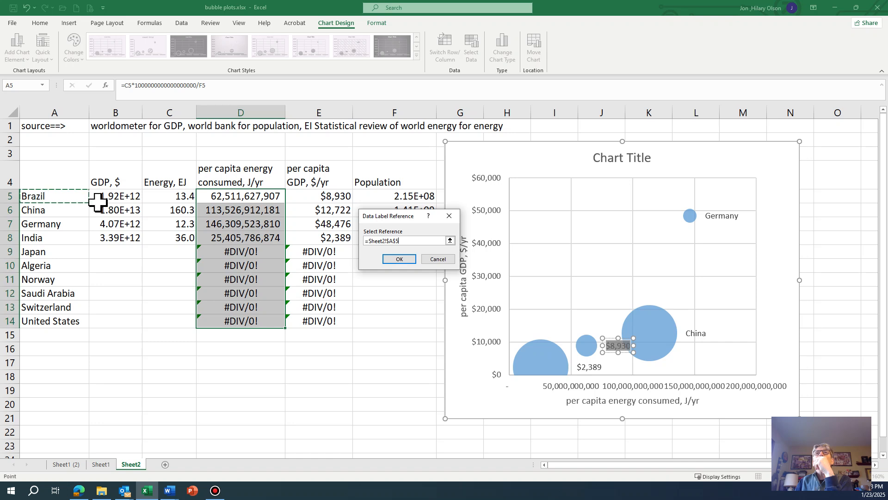
{"action": "left_click", "coordinate": [401, 259]}
Link the $2,389 bubble's data label to the country cell A8, India, and close the formatting pane
{"action": "double_click", "coordinate": [589, 367]}
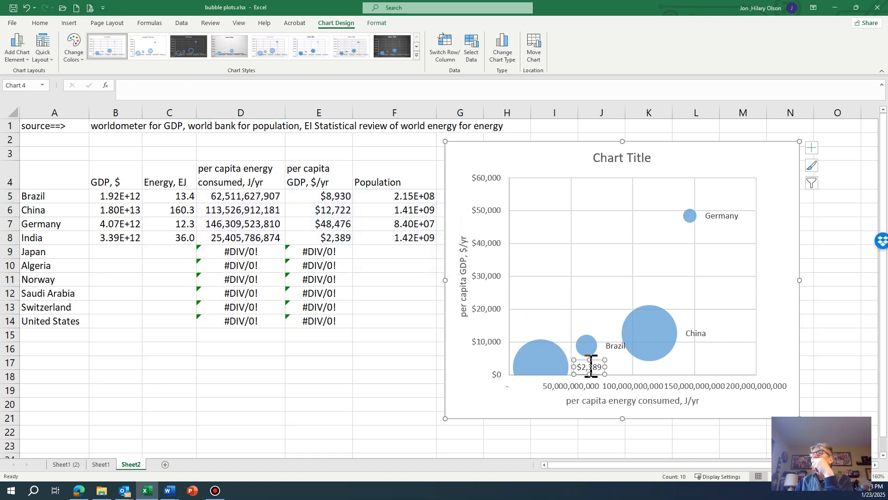
{"action": "right_click", "coordinate": [590, 369]}
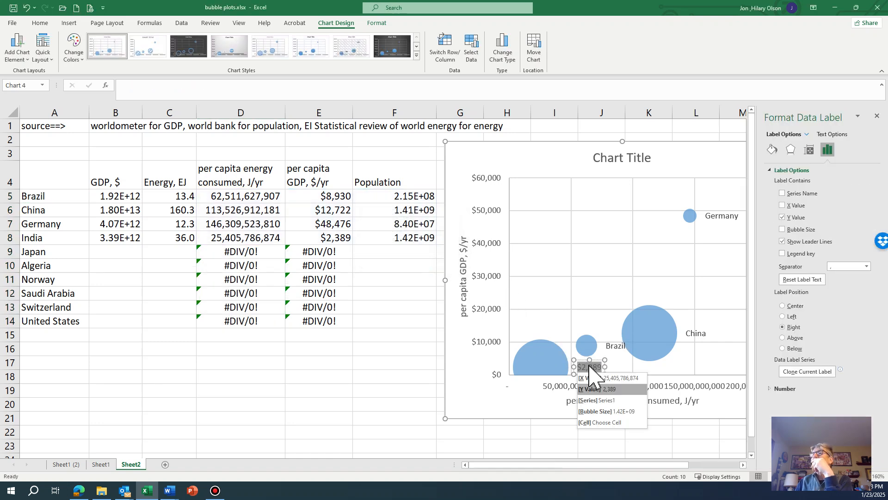
{"action": "left_click", "coordinate": [599, 422]}
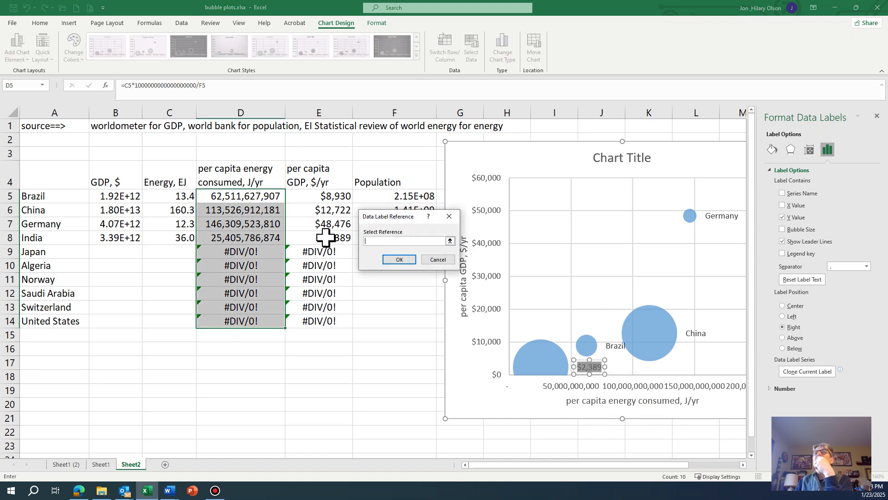
{"action": "left_click", "coordinate": [63, 238]}
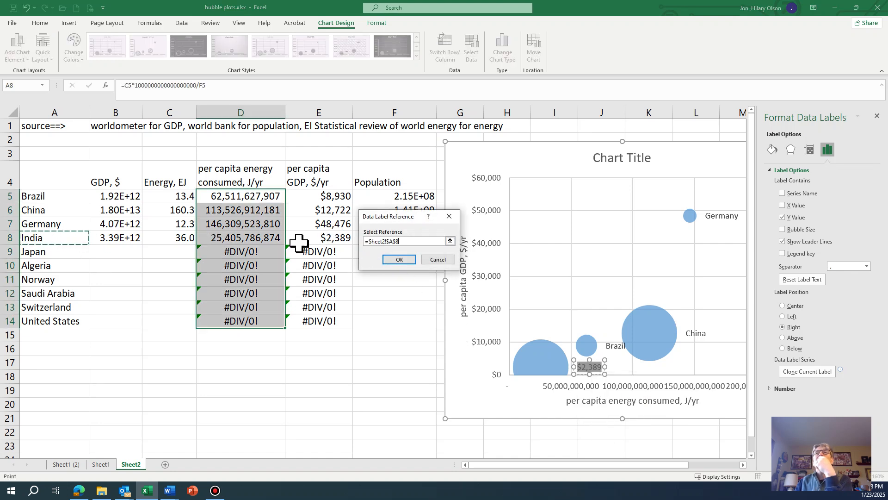
{"action": "left_click", "coordinate": [399, 259]}
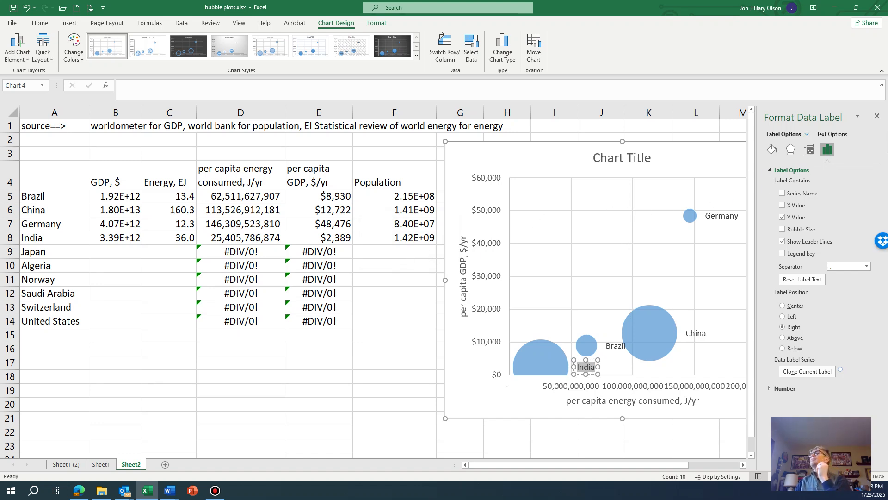
{"action": "left_click", "coordinate": [876, 116]}
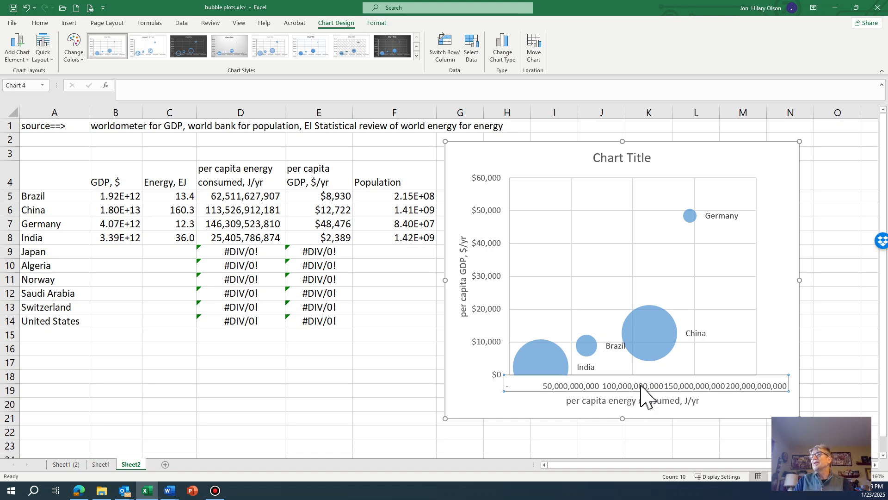
Format the horizontal axis numbers in the Scientific category and close the axis formatting pane
{"action": "double_click", "coordinate": [642, 386]}
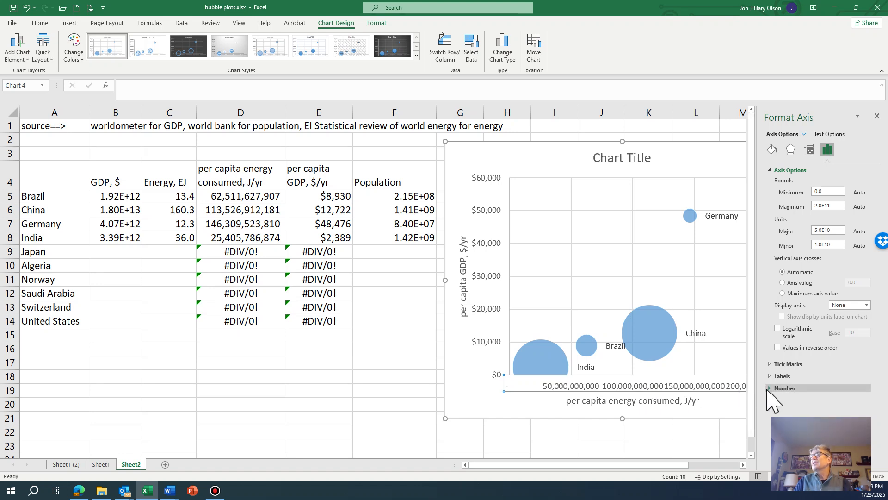
{"action": "left_click", "coordinate": [770, 390]}
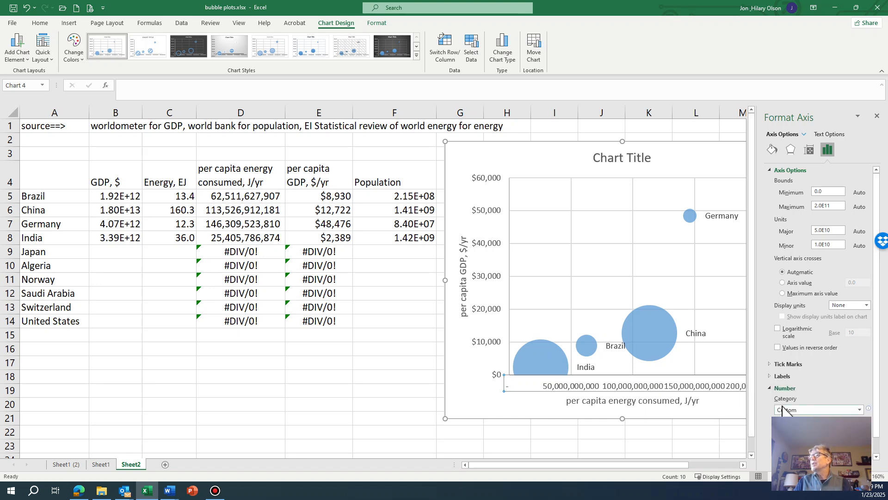
{"action": "left_click", "coordinate": [844, 409]}
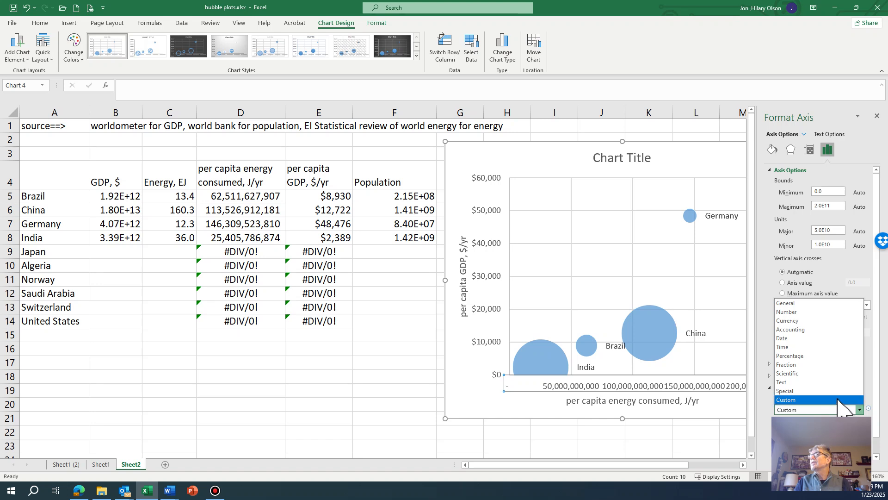
{"action": "left_click", "coordinate": [831, 374]}
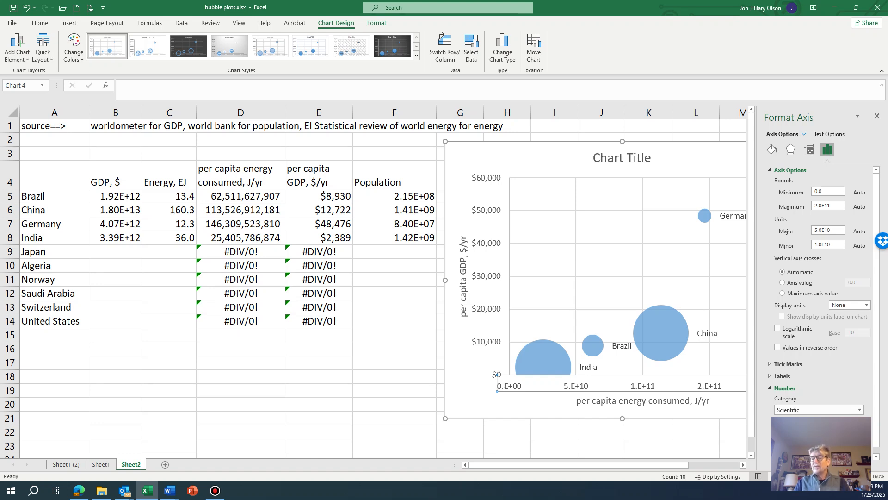
{"action": "key", "text": "Return"}
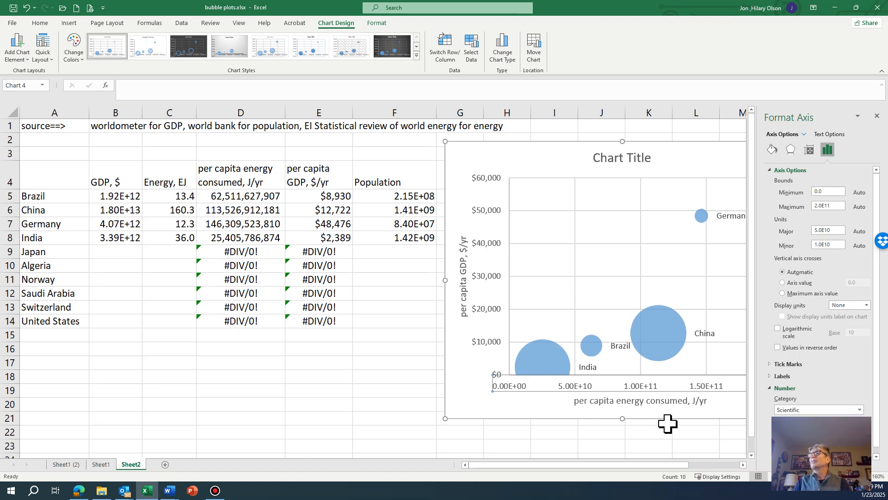
{"action": "left_click", "coordinate": [877, 116]}
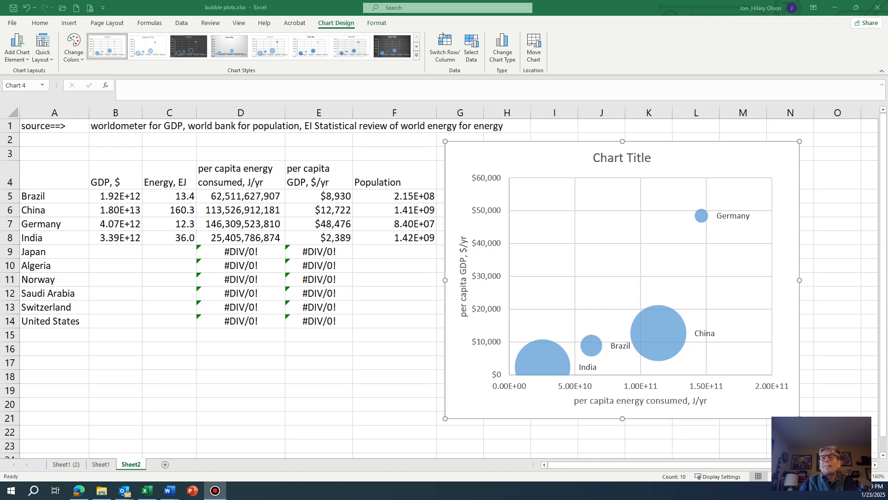
Switch to the Word document Document2, maximize it, and type the heading HW #1 and the line '1. image of data and calculation tables'
{"action": "mouse_move", "coordinate": [171, 490]}
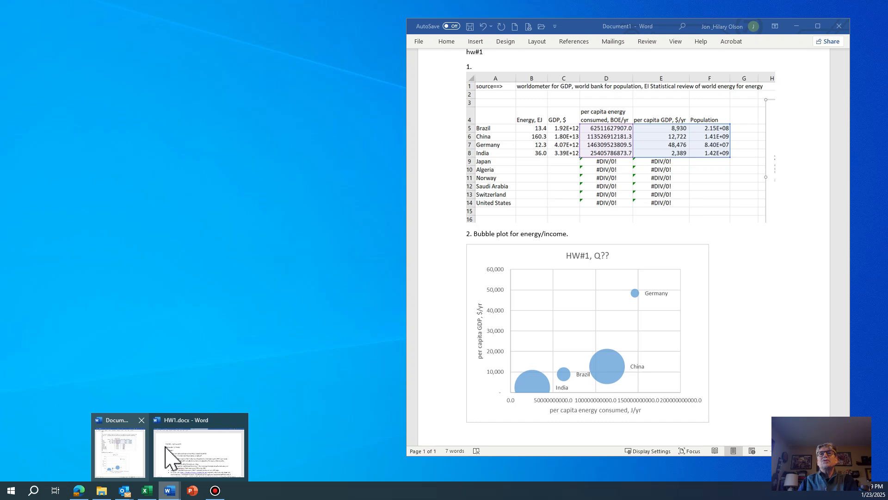
{"action": "left_click", "coordinate": [202, 449]}
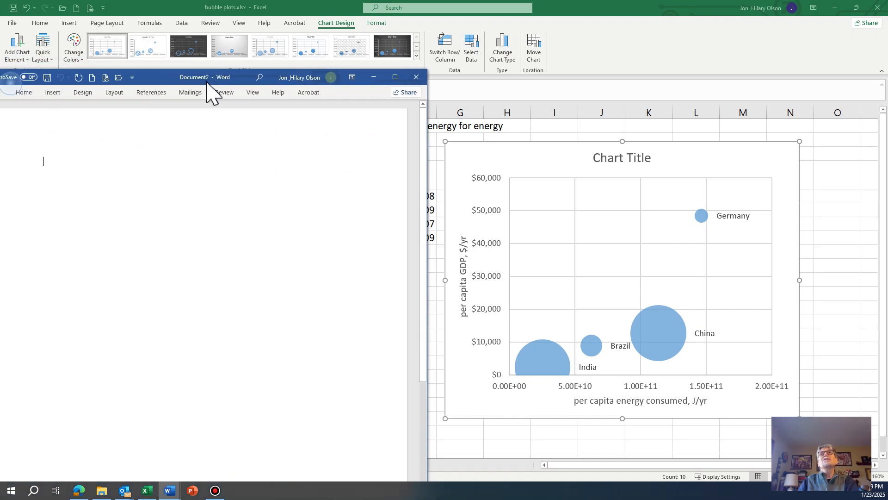
{"action": "left_click_drag", "start_coordinate": [208, 88], "coordinate": [311, 8]}
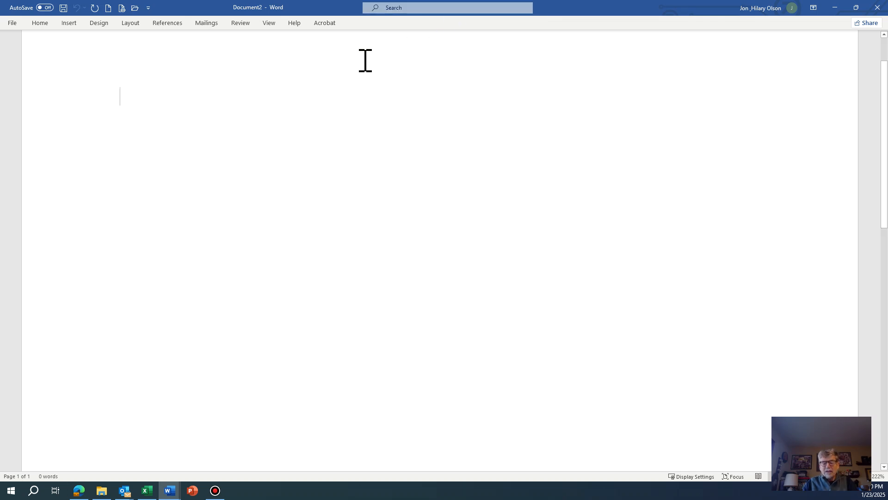
{"action": "type", "text": "HW #1"}
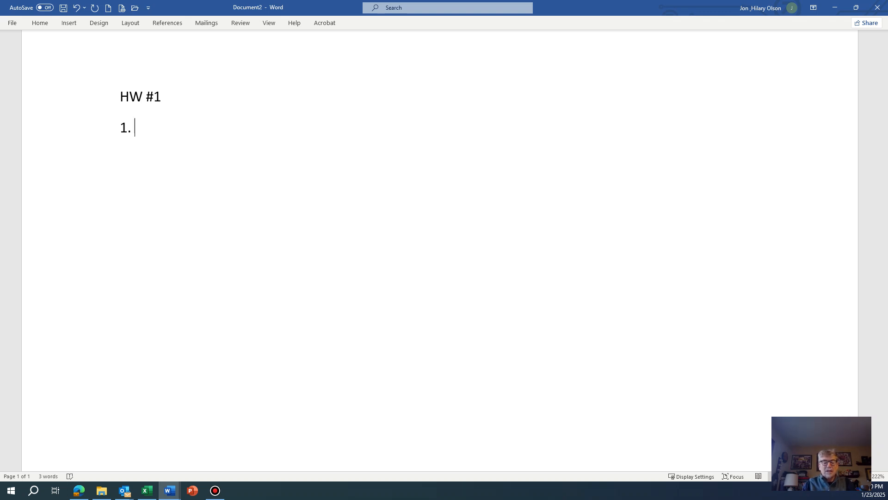
{"action": "type", "text": "mage of"}
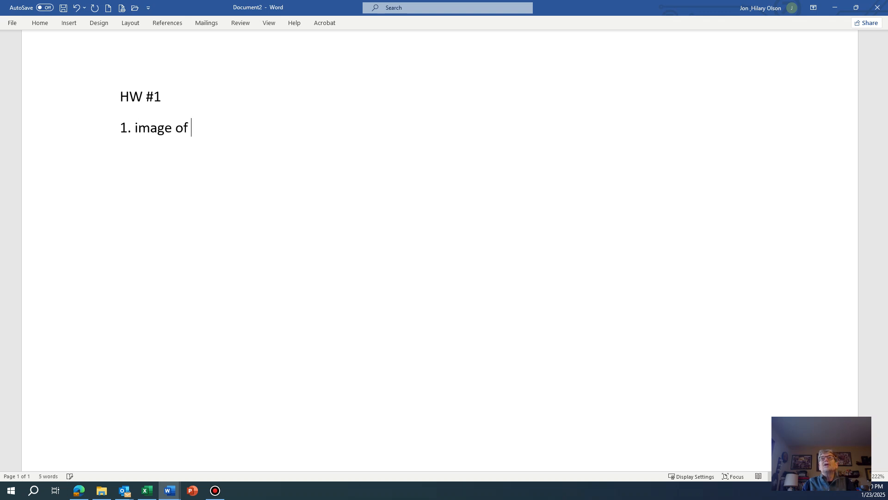
{"action": "type", "text": " data and cla"}
{"action": "type", "text": "culation tables"}
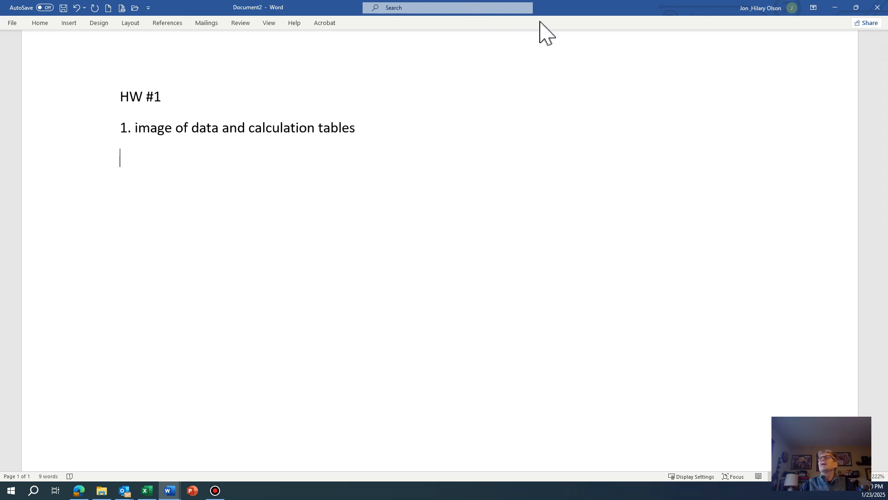
Return to Excel and move the chart rightward so its left edge sits near column H
{"action": "left_click", "coordinate": [835, 7]}
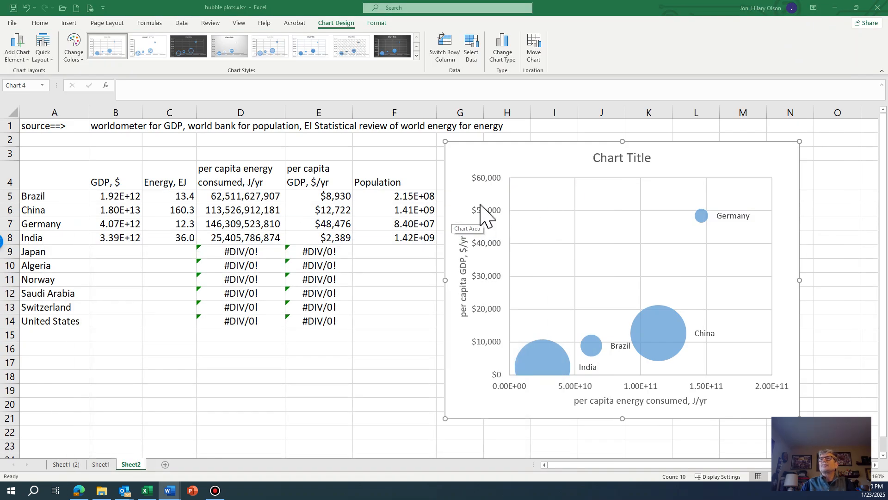
{"action": "left_click", "coordinate": [465, 159]}
{"action": "left_click_drag", "start_coordinate": [464, 156], "coordinate": [527, 162]}
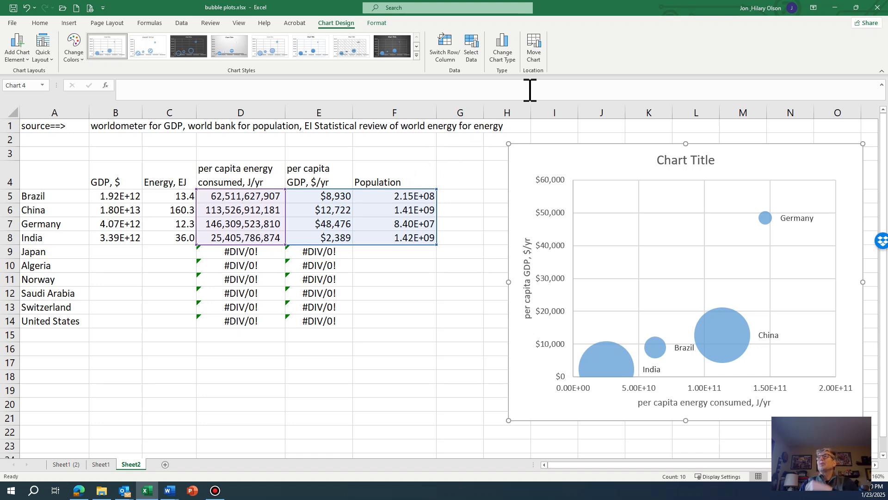
Switch to Document2 in Word and paste the captured screen image below the first item
{"action": "mouse_move", "coordinate": [171, 492]}
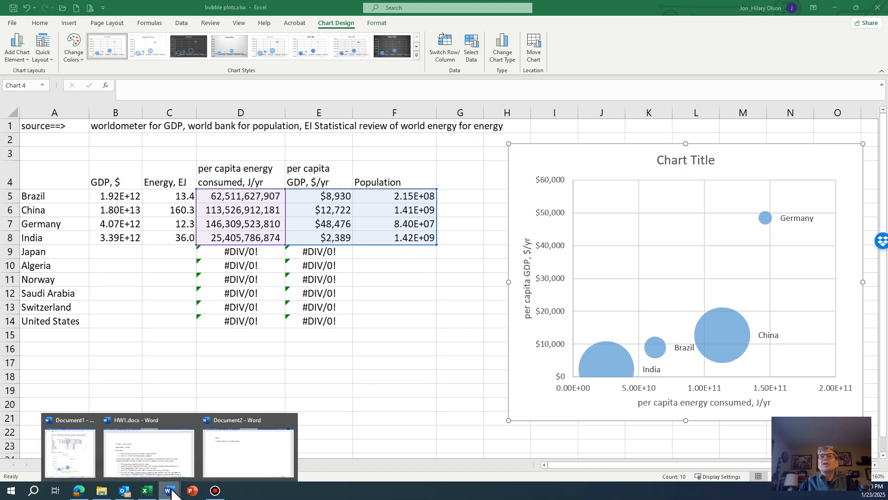
{"action": "left_click", "coordinate": [248, 464]}
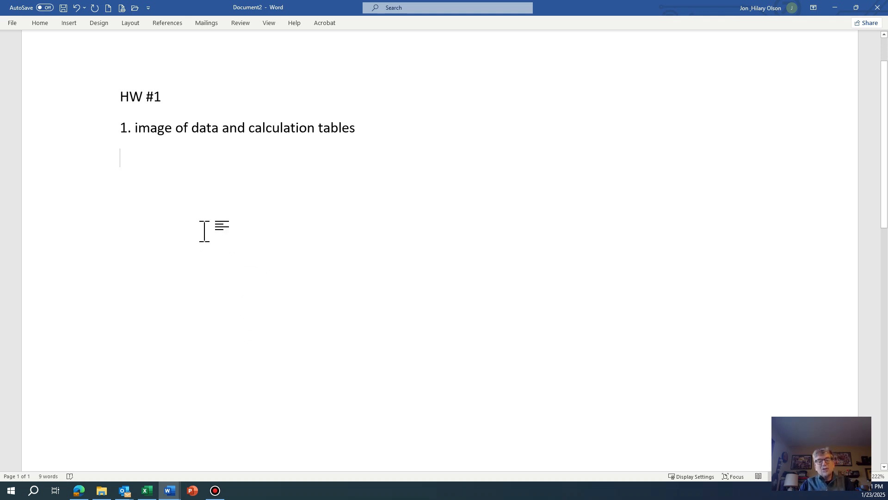
{"action": "left_click", "coordinate": [35, 25]}
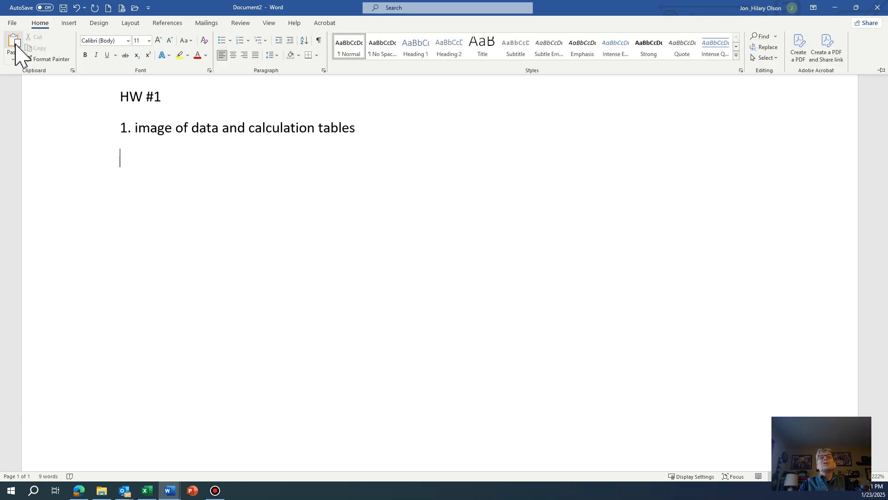
{"action": "left_click", "coordinate": [128, 199]}
{"action": "key", "text": "ctrl+v"}
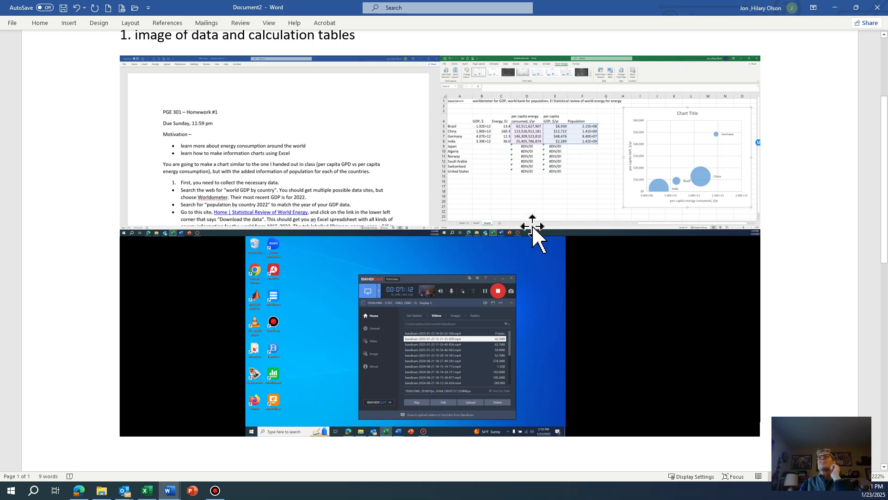
Crop the pasted picture down to the spreadsheet's data and calculation table, then enlarge it
{"action": "right_click", "coordinate": [451, 201]}
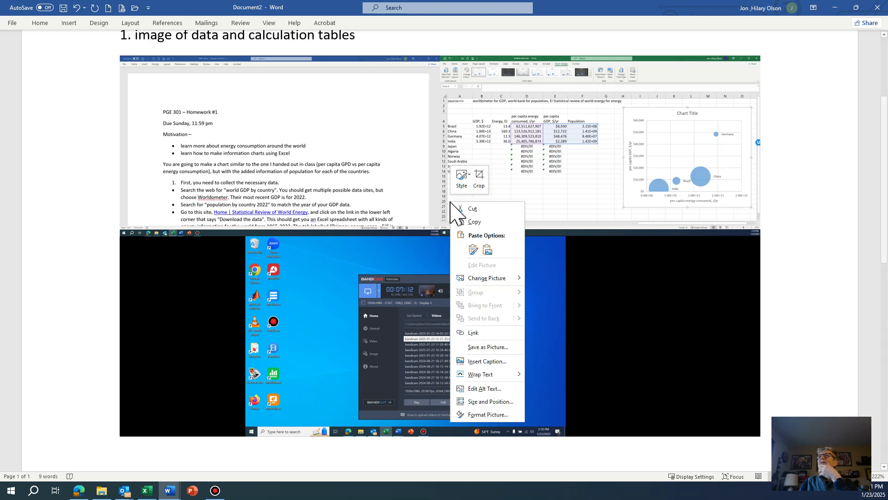
{"action": "left_click", "coordinate": [480, 175]}
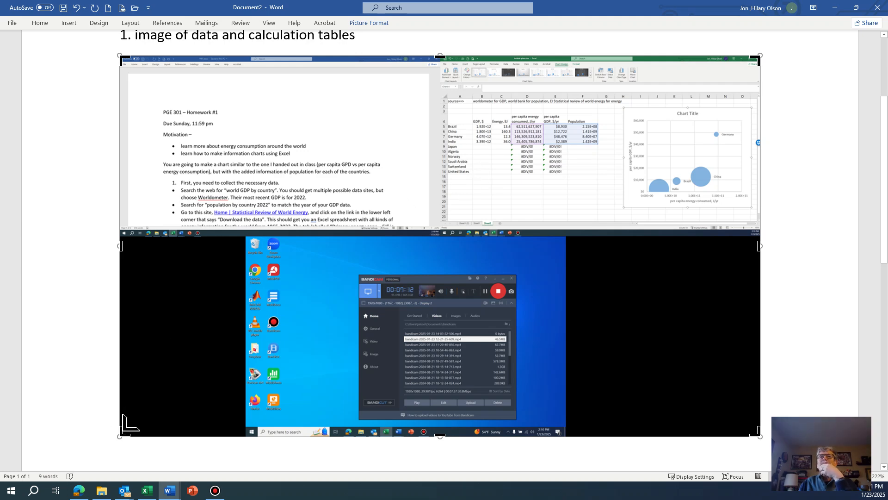
{"action": "left_click_drag", "start_coordinate": [124, 425], "coordinate": [442, 229]}
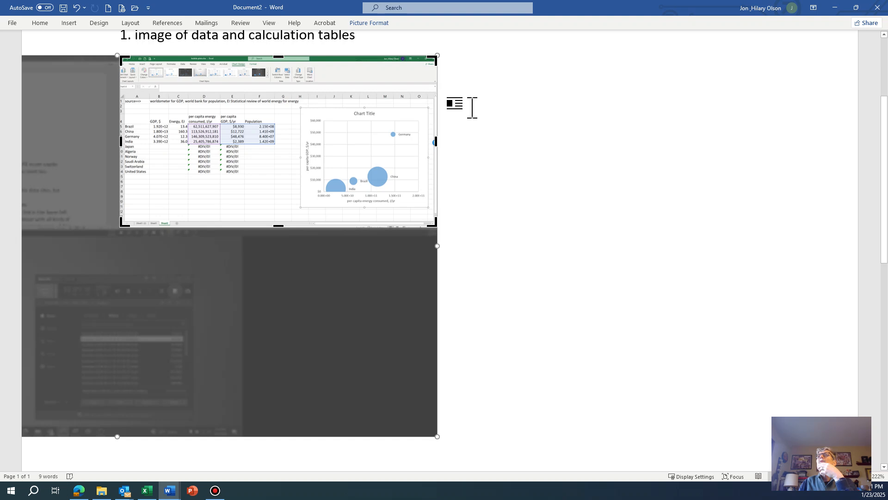
{"action": "left_click_drag", "start_coordinate": [433, 65], "coordinate": [294, 92]}
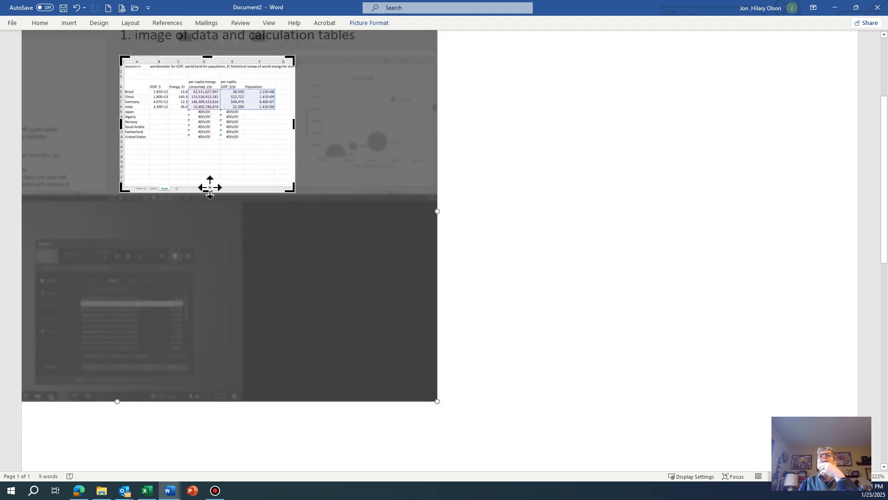
{"action": "left_click_drag", "start_coordinate": [206, 192], "coordinate": [213, 142]}
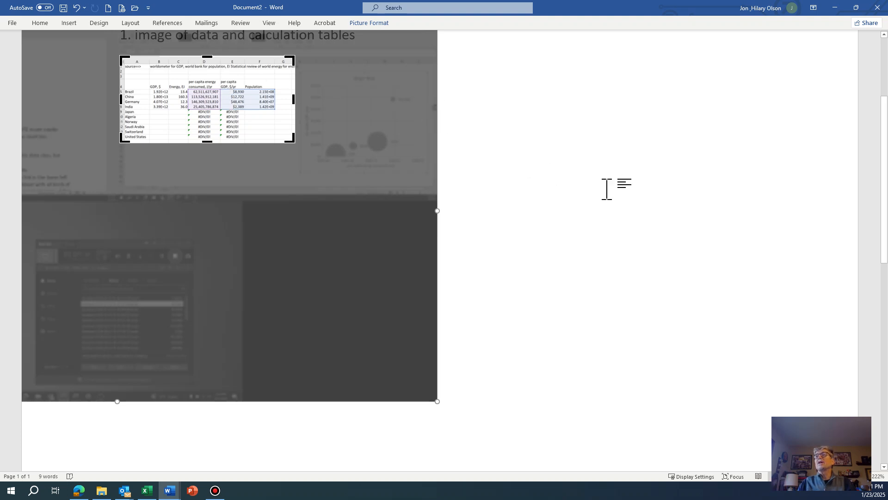
{"action": "key", "text": "Escape"}
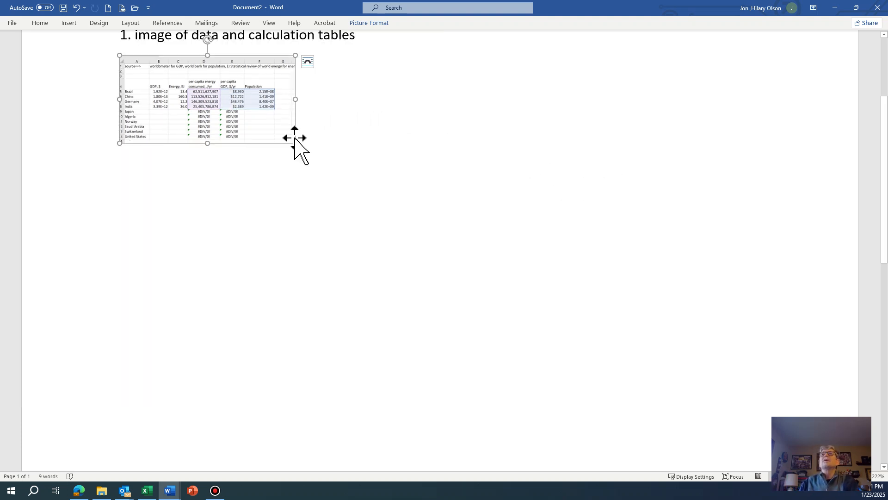
{"action": "left_click_drag", "start_coordinate": [295, 143], "coordinate": [416, 203]}
Add the line '2. bubble plot' below the picture
{"action": "left_click", "coordinate": [467, 203]}
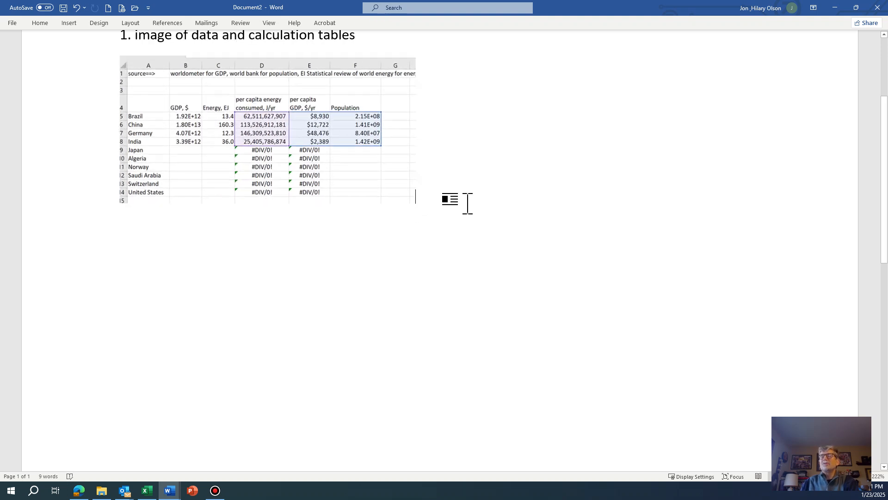
{"action": "key", "text": "Return"}
{"action": "type", "text": "2. bubble plot"}
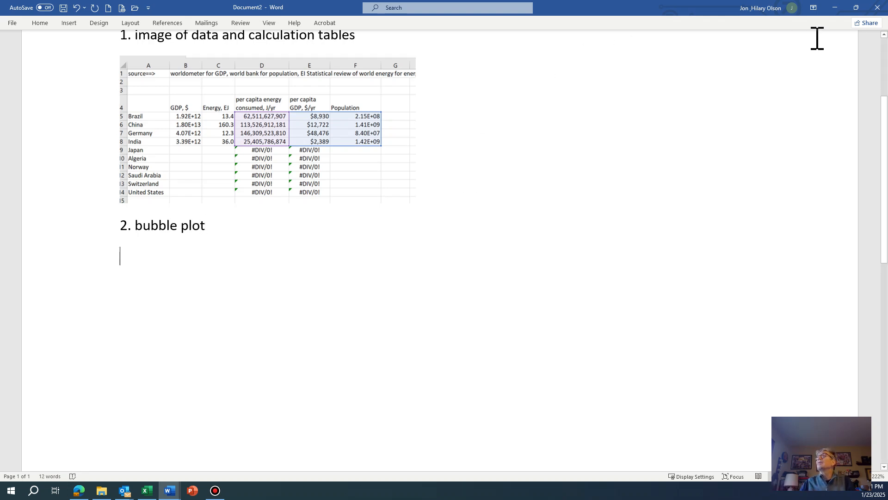
Copy the bubble chart from the Excel sheet and return to Document2 in Word
{"action": "left_click", "coordinate": [835, 8]}
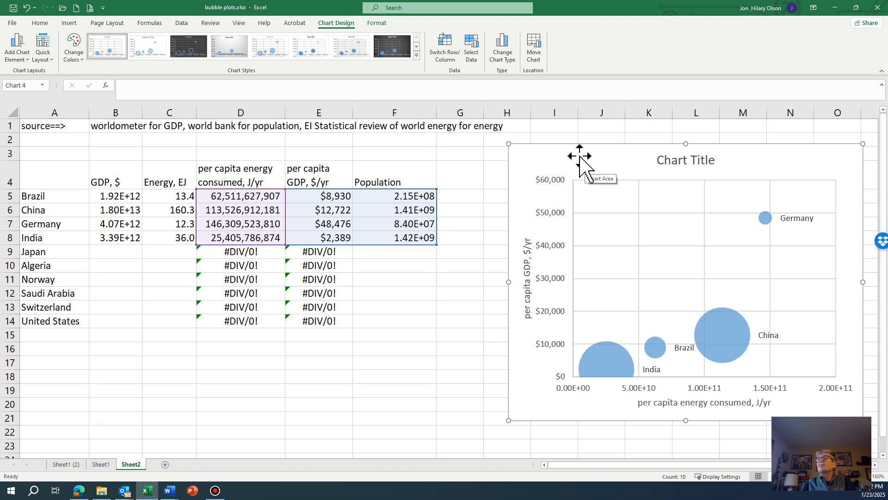
{"action": "left_click", "coordinate": [477, 171]}
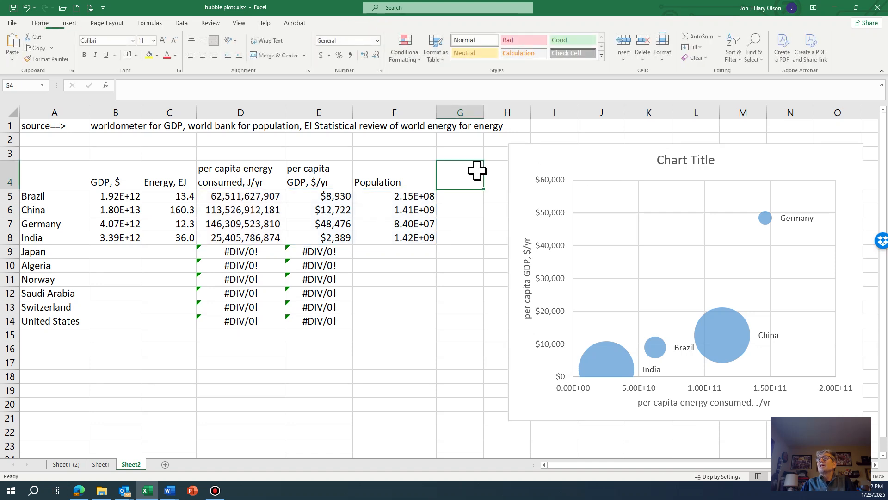
{"action": "left_click", "coordinate": [563, 159]}
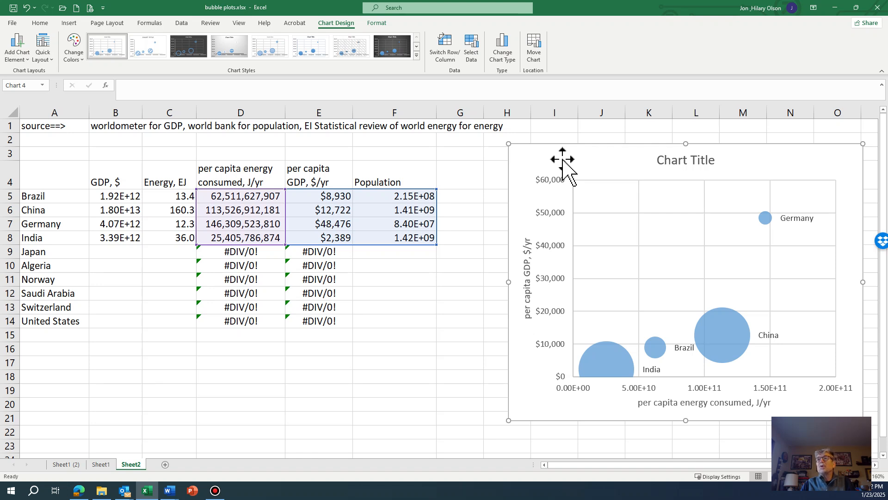
{"action": "left_click", "coordinate": [40, 23]}
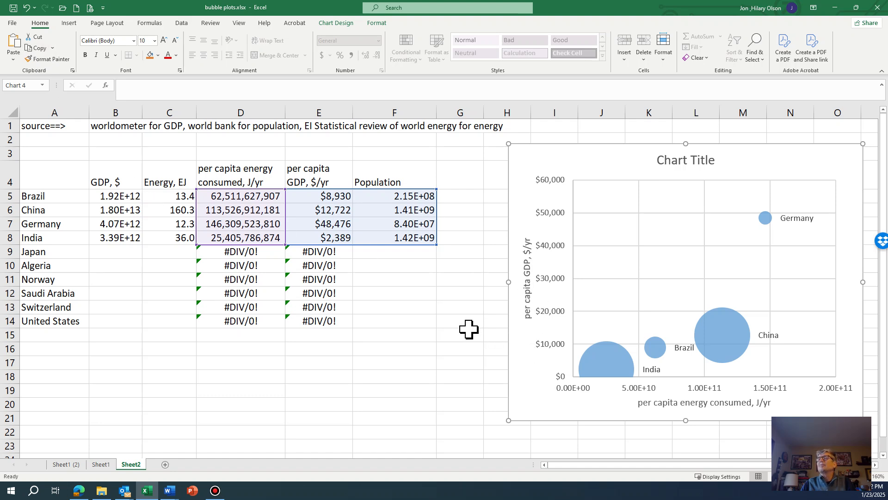
{"action": "left_click", "coordinate": [835, 8]}
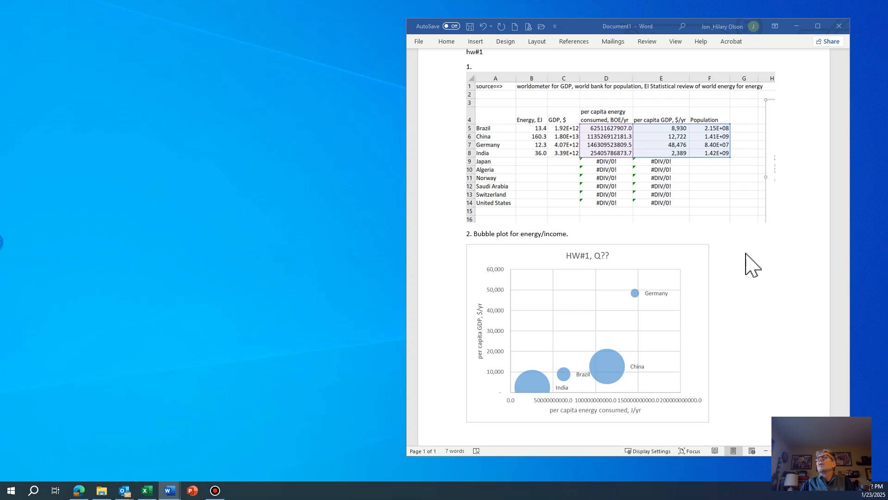
{"action": "left_click", "coordinate": [797, 27]}
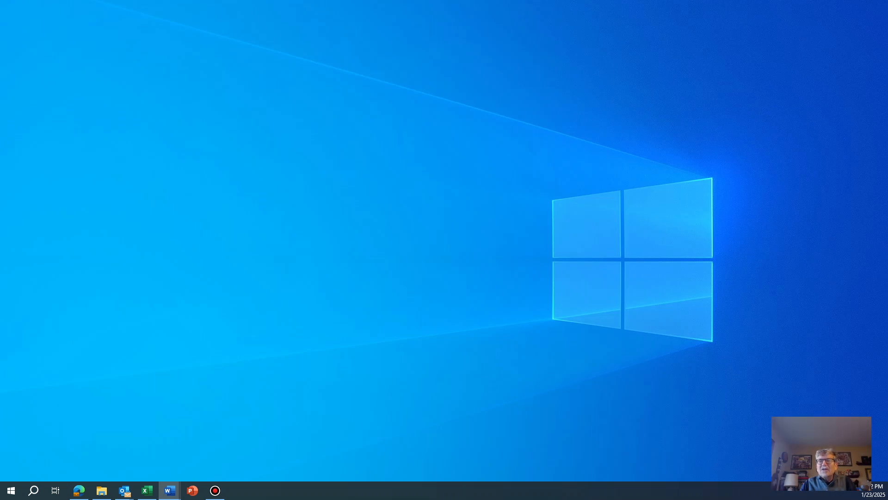
{"action": "left_click", "coordinate": [169, 490]}
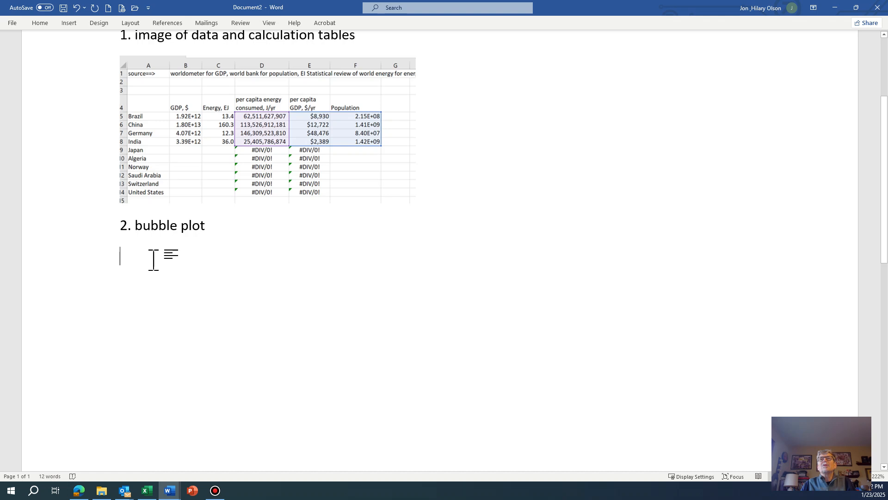
Paste the chart as a picture below the '2. bubble plot' line
{"action": "left_click", "coordinate": [41, 23]}
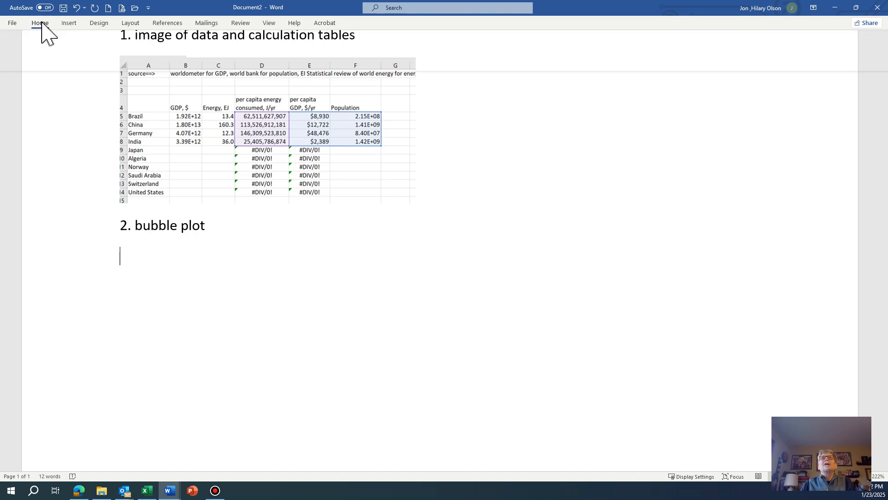
{"action": "left_click", "coordinate": [12, 59]}
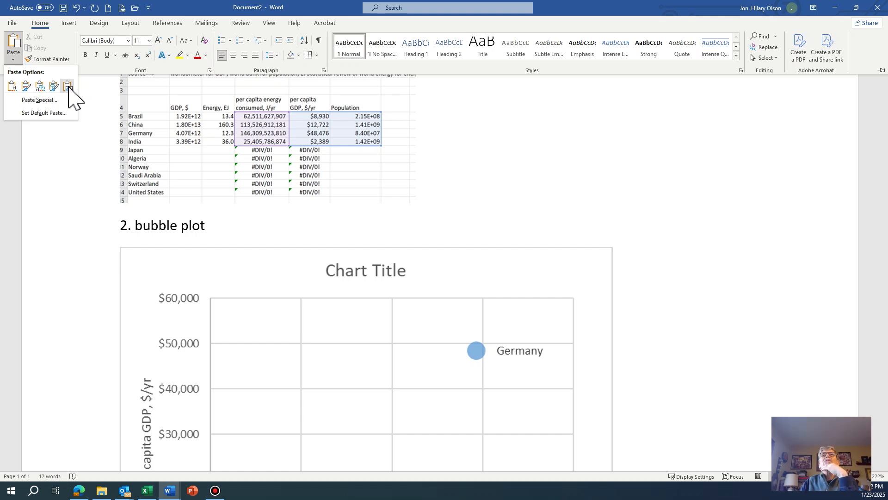
{"action": "left_click", "coordinate": [68, 86]}
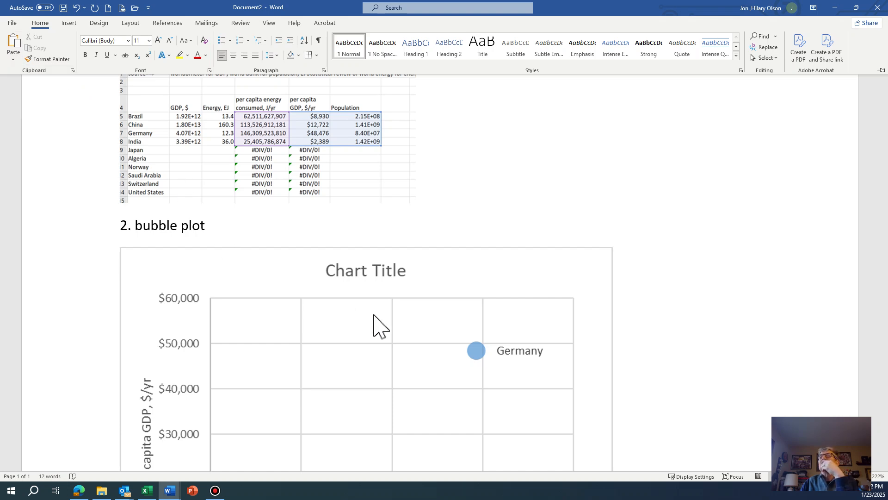
{"action": "left_click", "coordinate": [528, 269]}
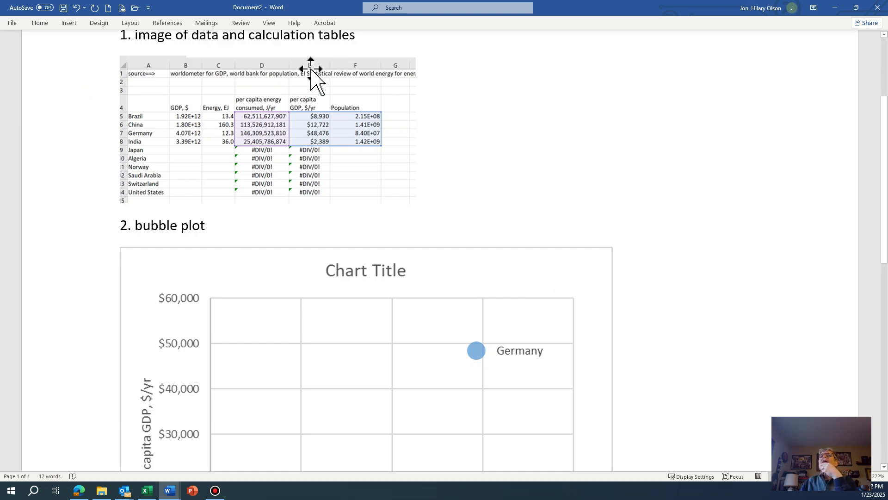
Switch the document view to One Page to check the whole page layout
{"action": "left_click", "coordinate": [270, 24]}
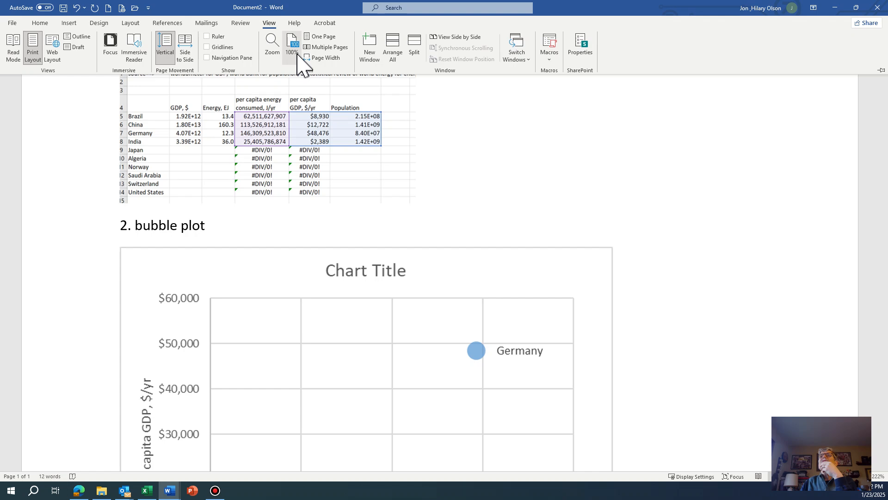
{"action": "left_click", "coordinate": [321, 36]}
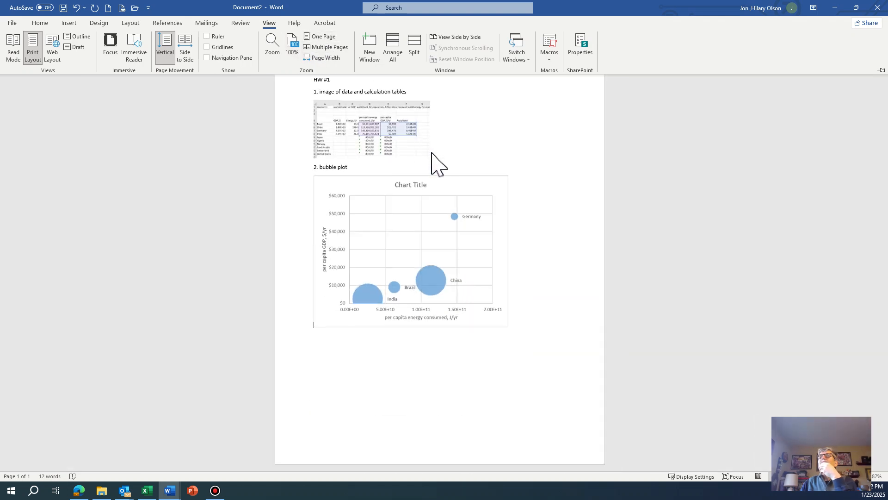